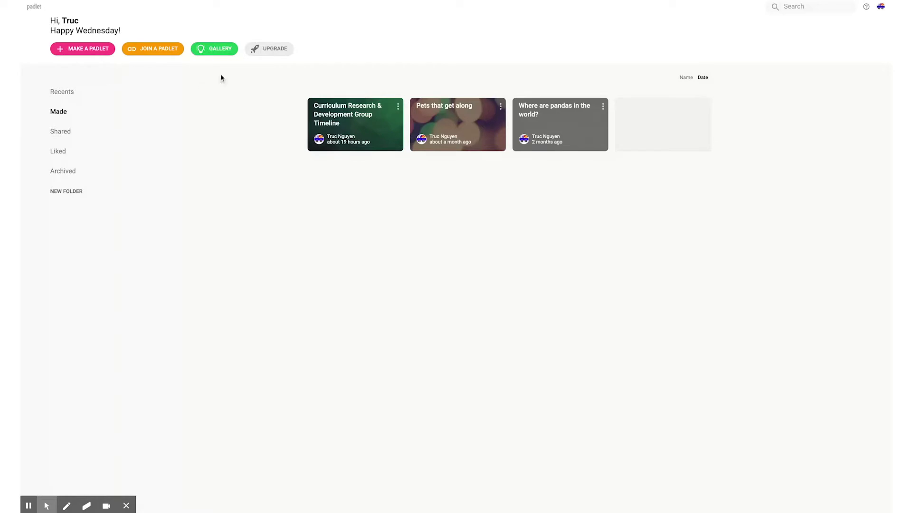
- Open the Curriculum Research & Development Group Timeline padlet and browse its 1905–2017 posts
click(365, 119)
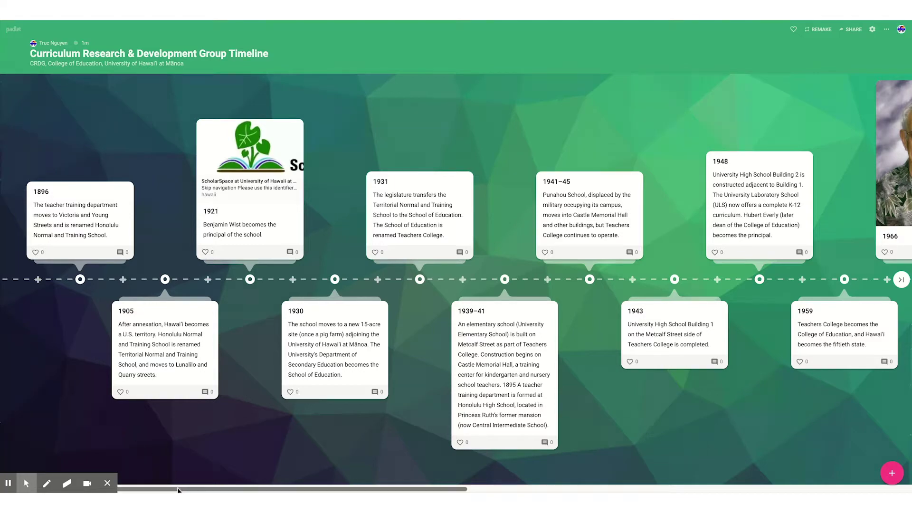
drag(178, 490, 179, 489)
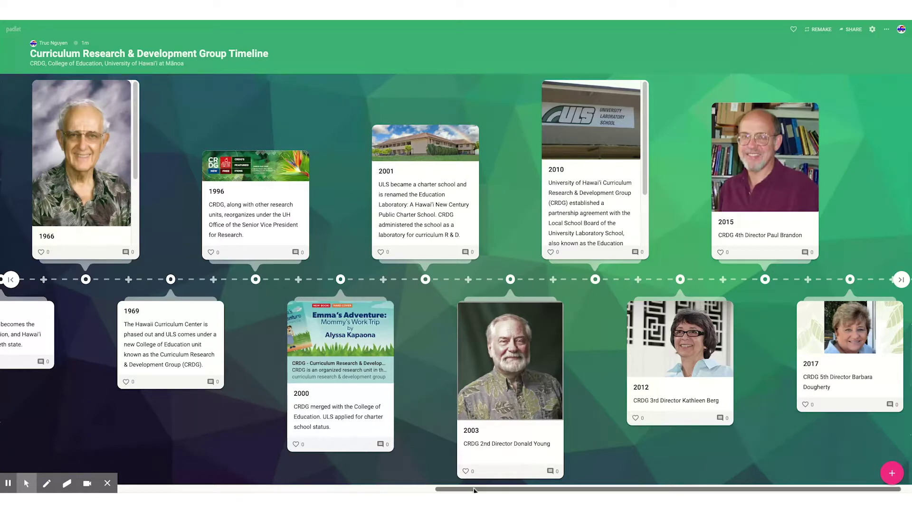
scroll(474, 491, left, 10)
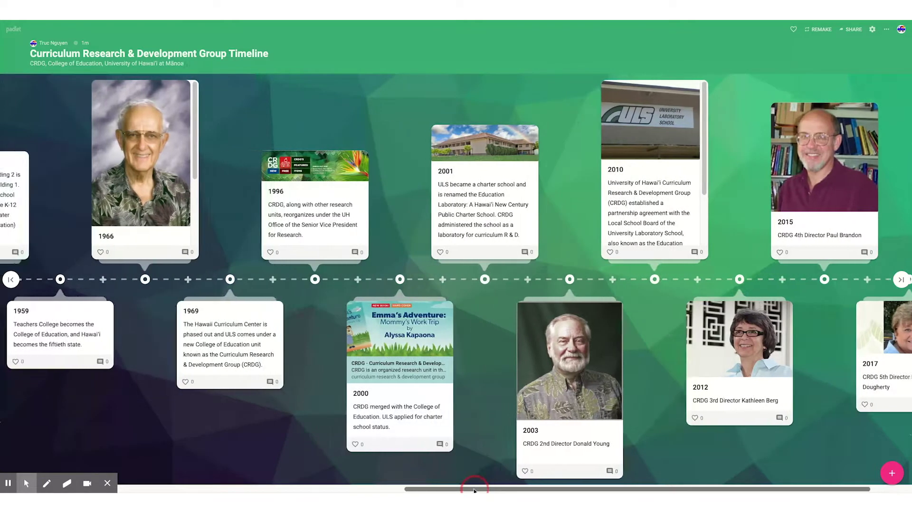
scroll(474, 491, left, 5)
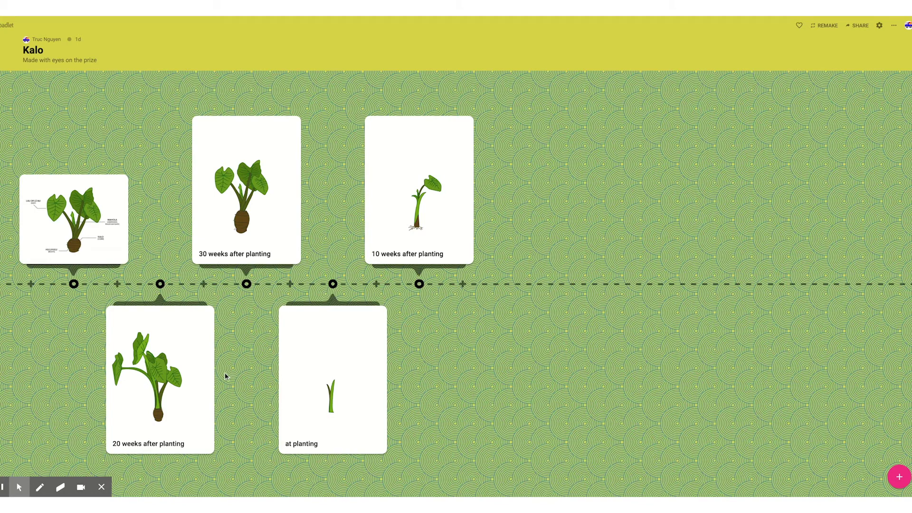
- Arrange the Kalo posts as at planting, 10 weeks, 20 weeks, then 30 weeks after planting
mouse_move(204, 389)
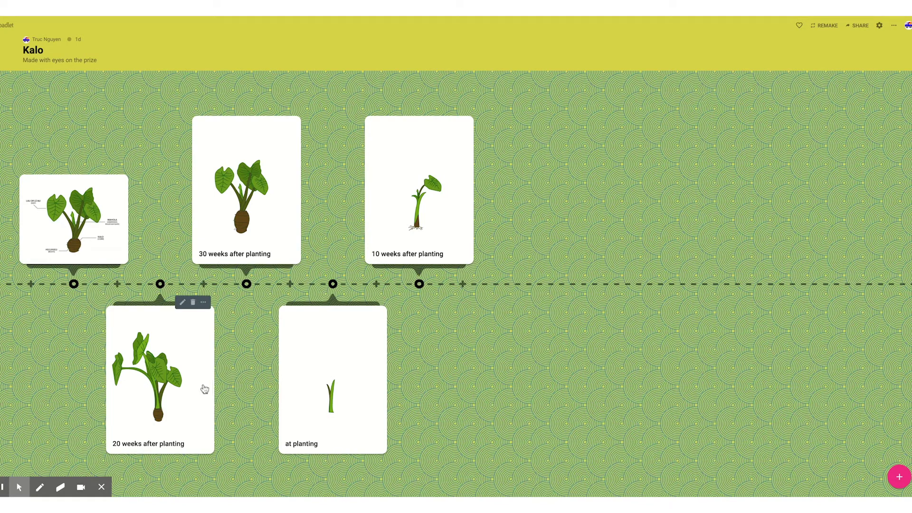
drag(199, 391, 306, 373)
drag(444, 247, 241, 251)
drag(434, 251, 143, 257)
drag(290, 252, 441, 283)
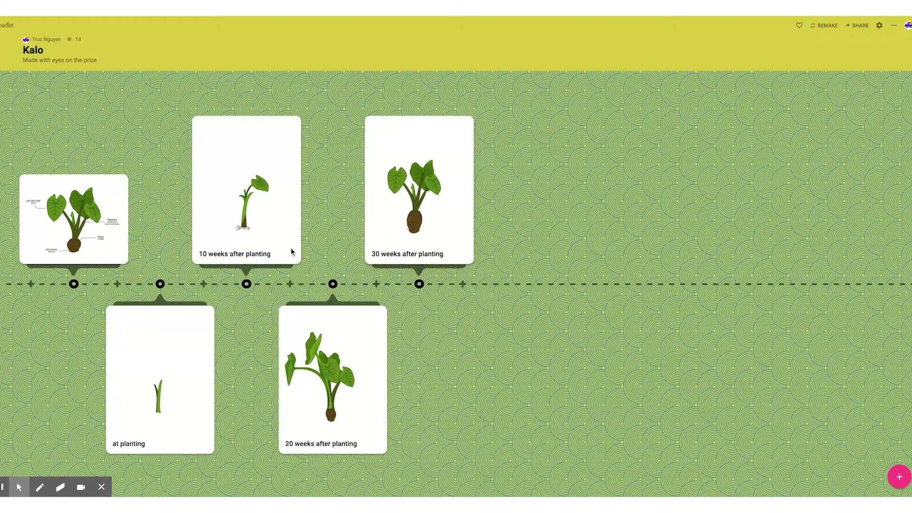
click(4, 487)
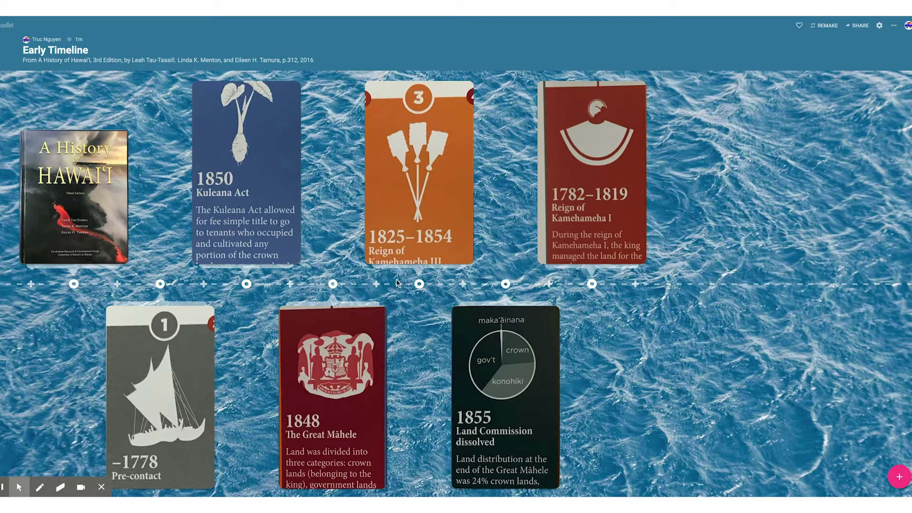
- Move the 1825–1854, 1850 and 1782–1819 posts so the timeline runs Pre-contact to 1855
click(418, 285)
mouse_move(419, 285)
mouse_down()
mouse_move(356, 274)
mouse_move(229, 284)
mouse_up()
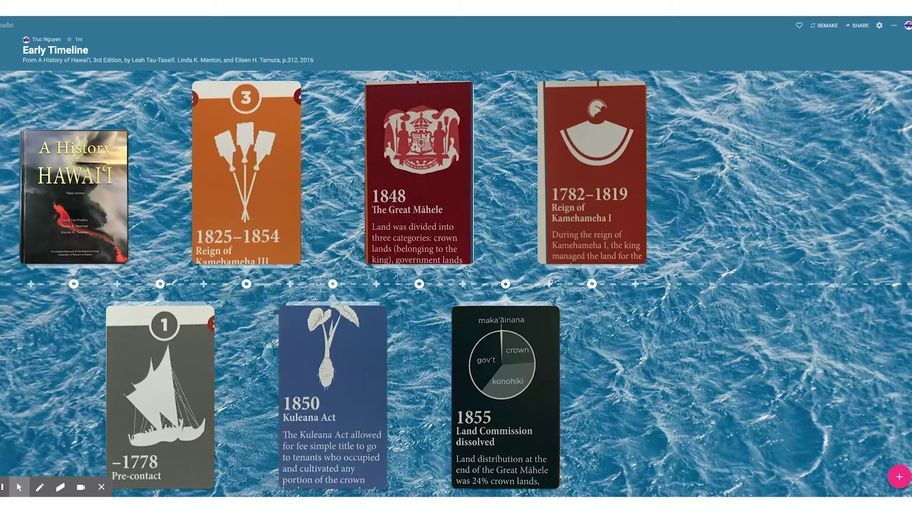
drag(333, 284, 393, 284)
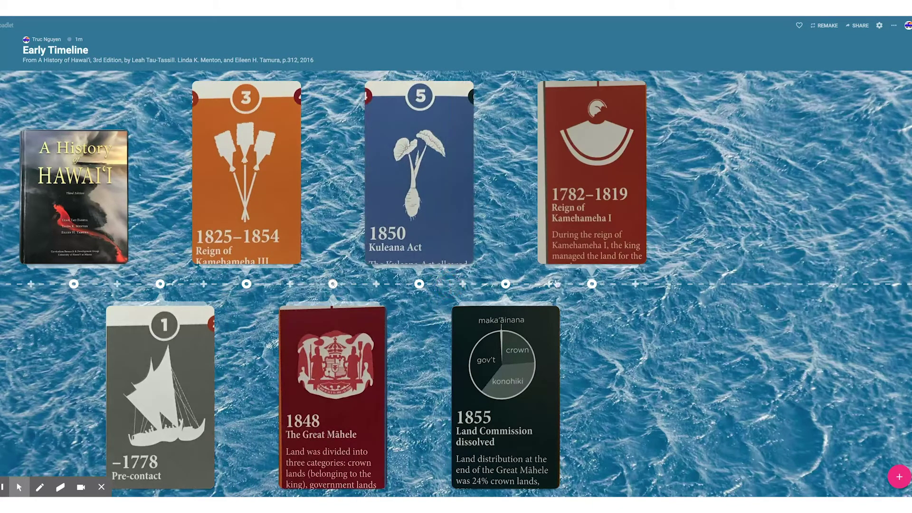
mouse_move(591, 284)
mouse_down()
mouse_move(223, 284)
mouse_move(245, 283)
mouse_up()
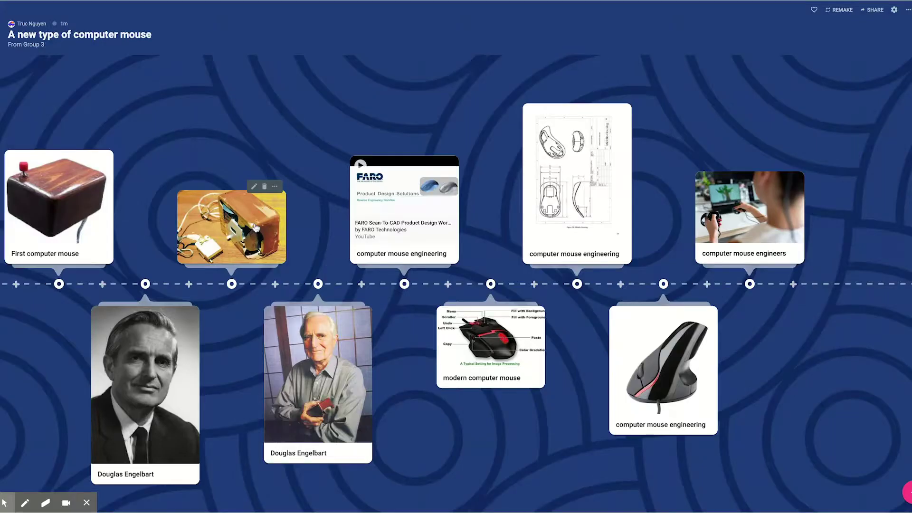
- Enlarge the prototype, Douglas Engelbart and engineering-drawing photos, then view the modern mouse post
click(255, 227)
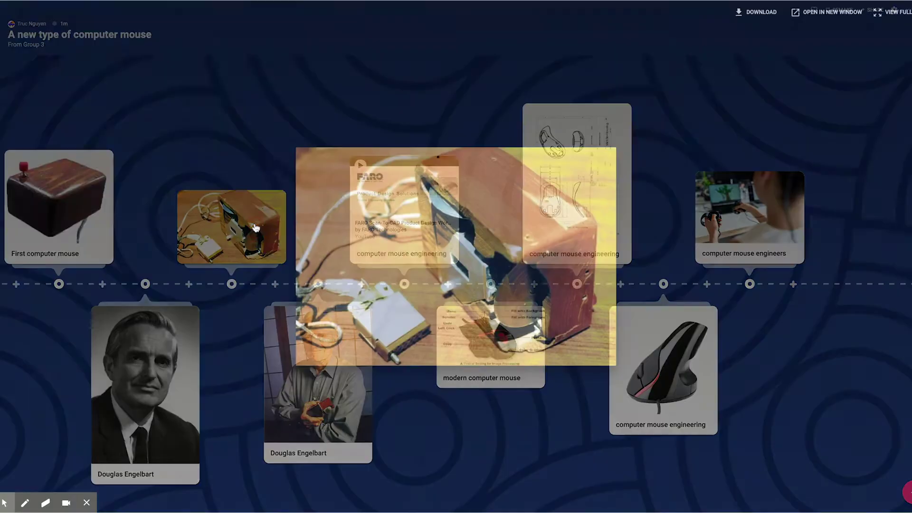
click(265, 163)
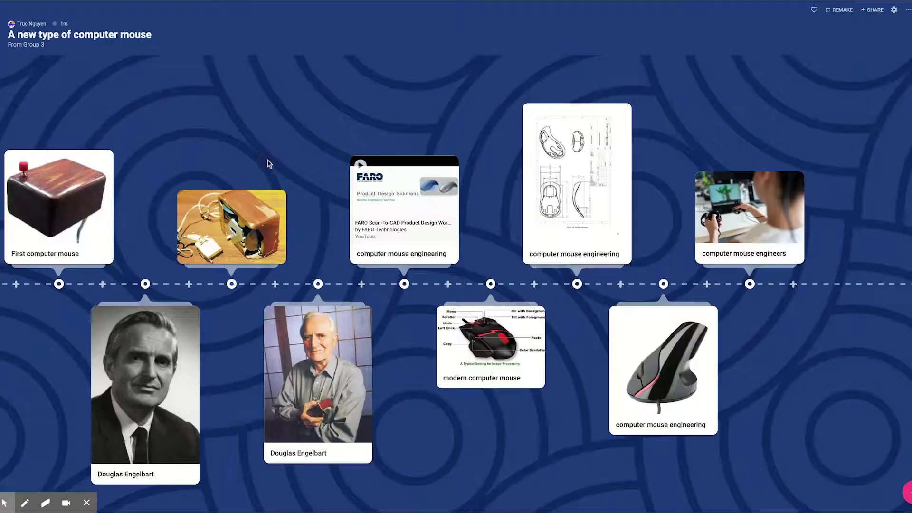
click(305, 359)
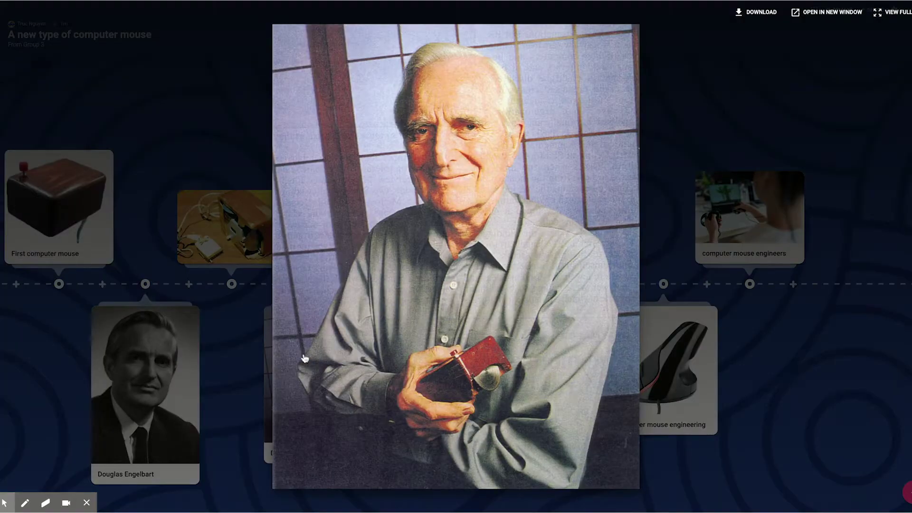
click(246, 341)
click(564, 192)
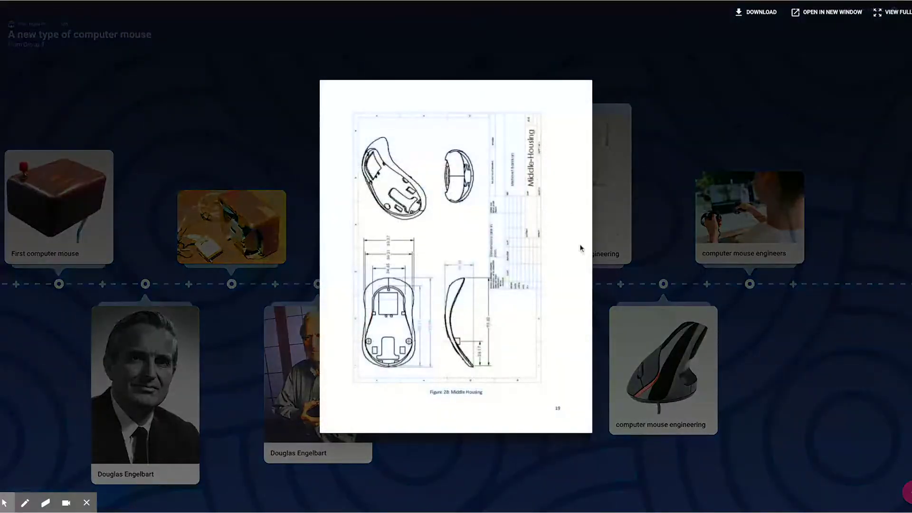
click(603, 303)
click(502, 339)
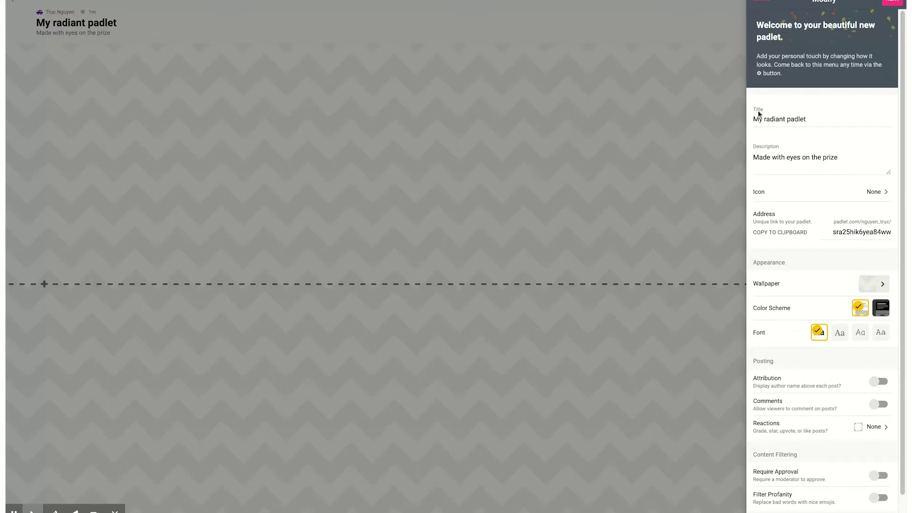
- Change the title from 'My radiant padlet' to 'My teal padlet' and set the address to 'teal'
click(817, 119)
click(775, 118)
double_click(776, 117)
text(teal)
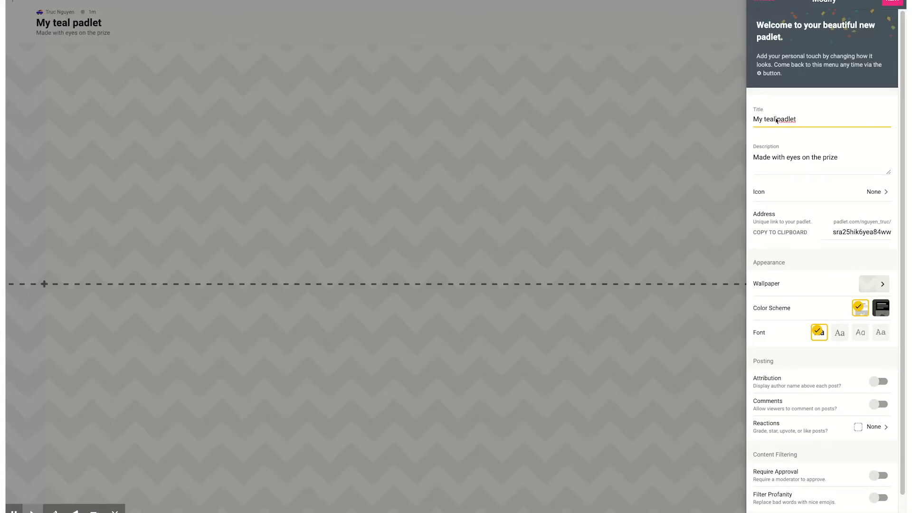
click(817, 156)
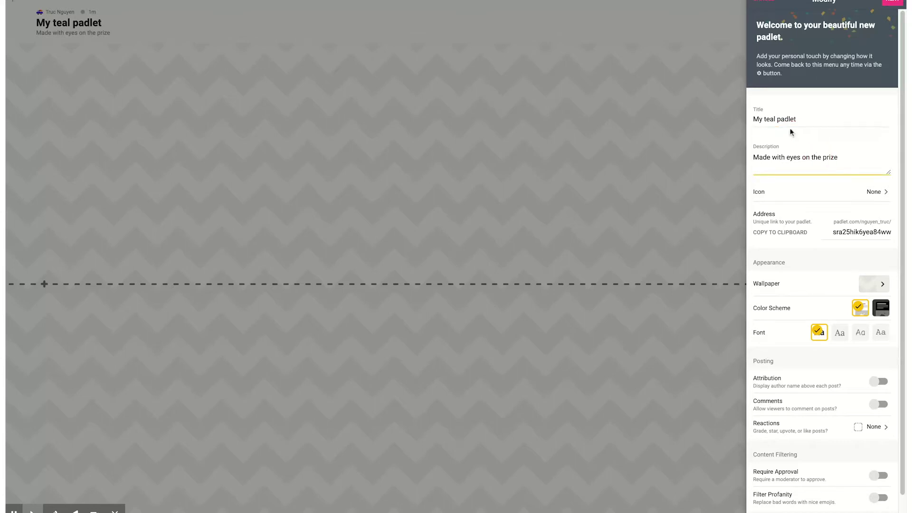
double_click(857, 232)
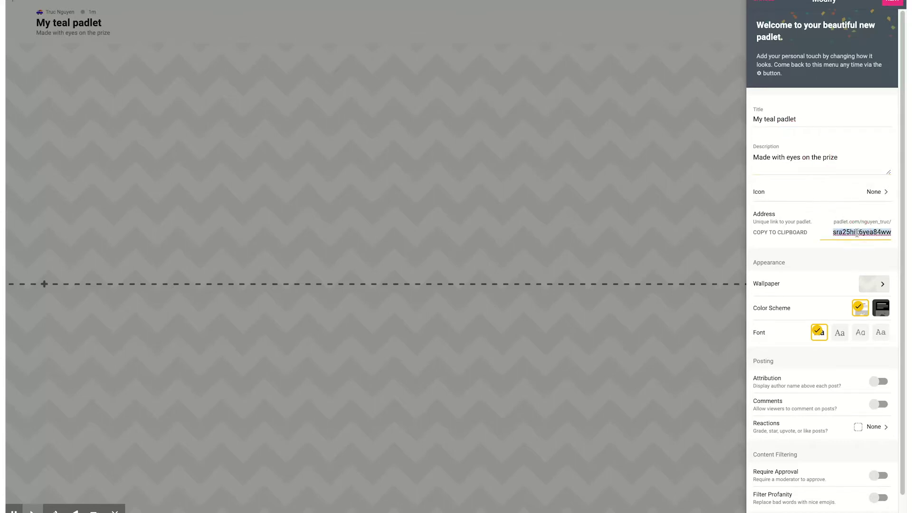
text(teal)
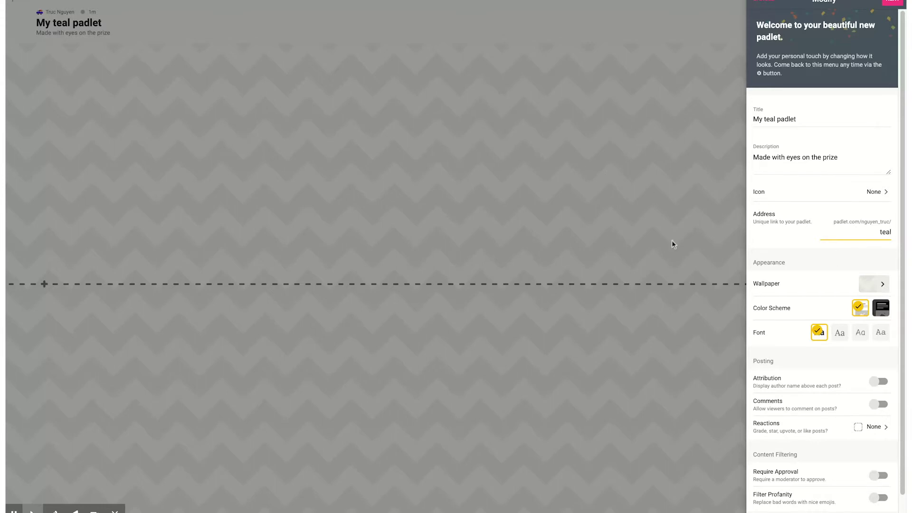
- Keep the light colour scheme and hidden author names, and turn on Comments
scroll(838, 278, down, 1)
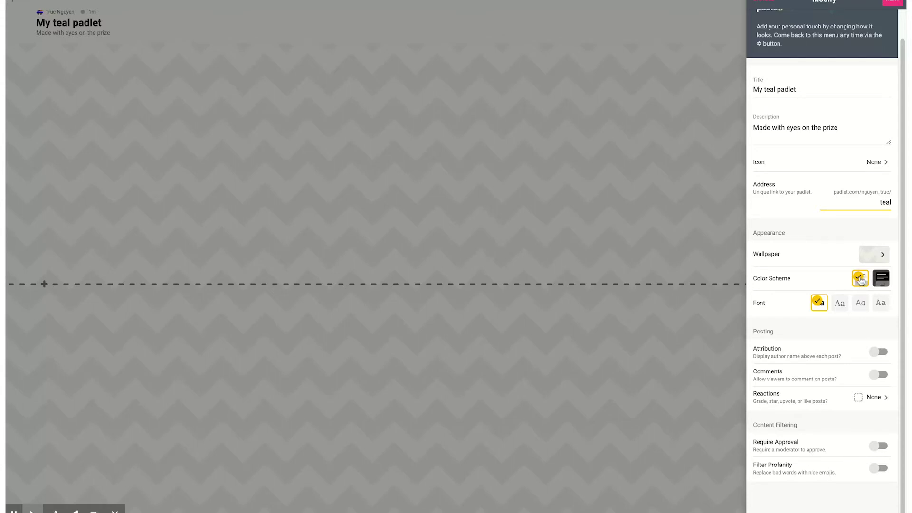
click(882, 281)
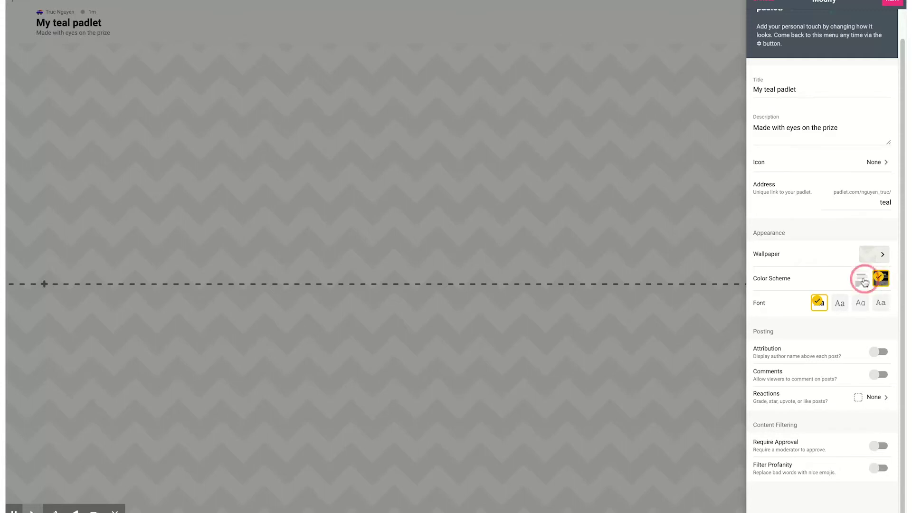
click(883, 281)
click(864, 279)
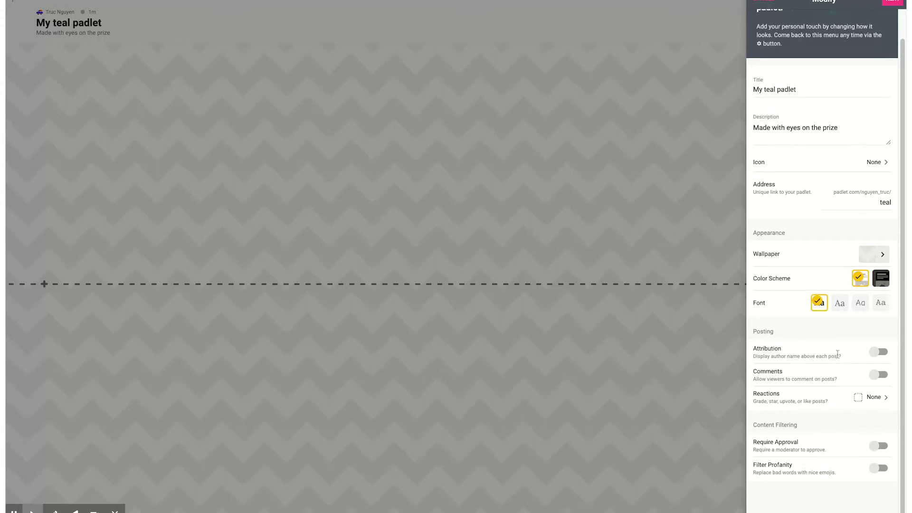
click(878, 352)
click(874, 353)
click(877, 375)
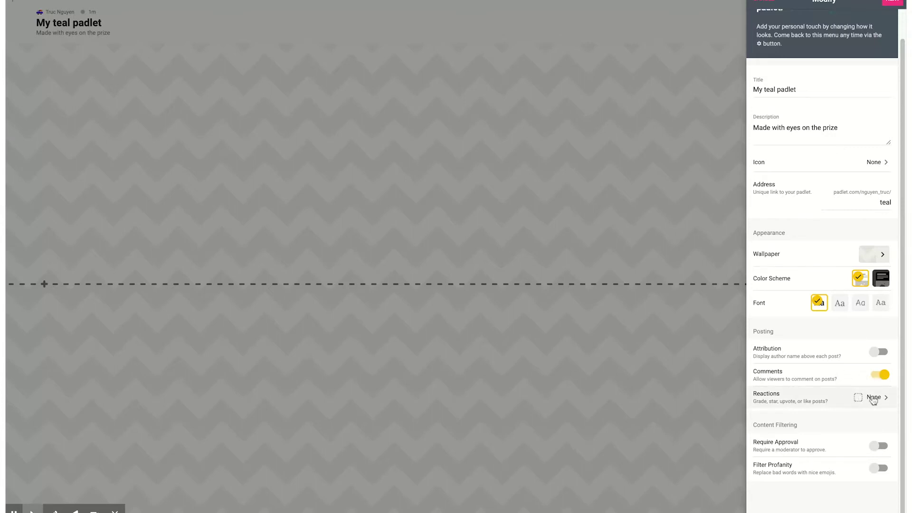
click(879, 375)
- Set post reactions to Like and close the settings to reach the empty board
click(873, 397)
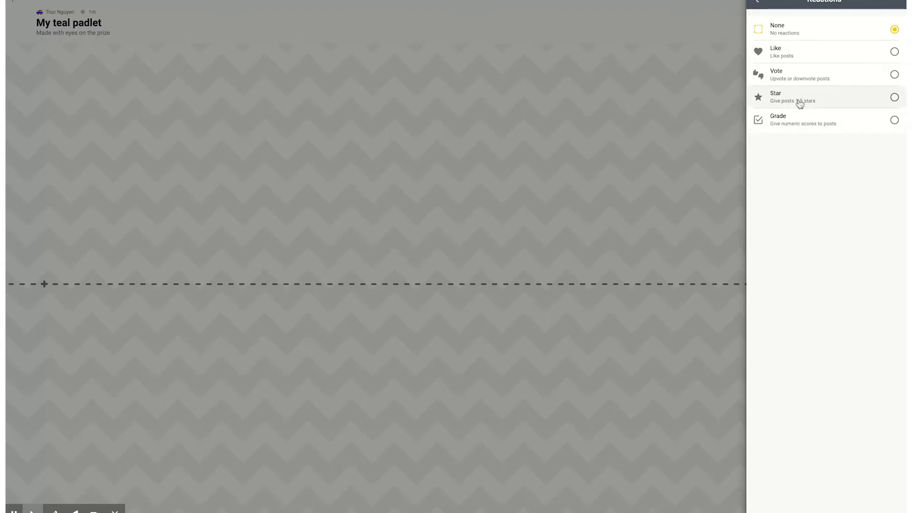
click(791, 51)
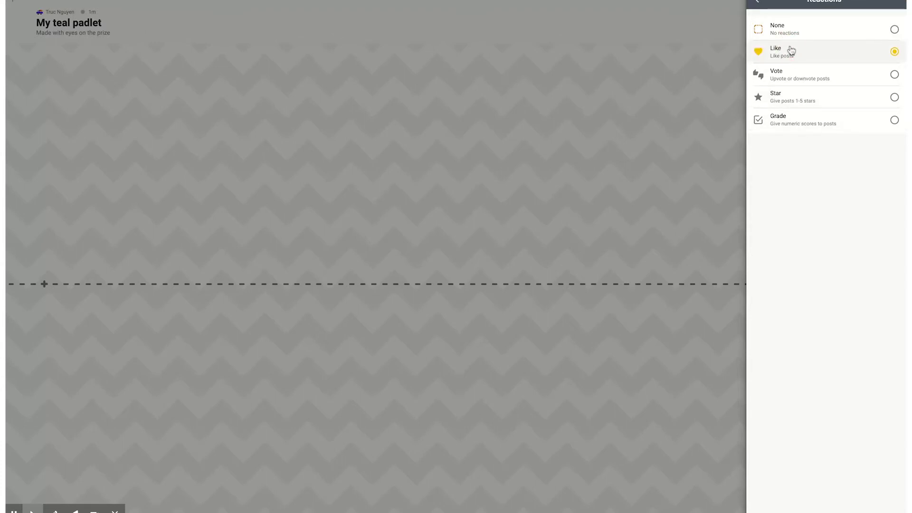
click(756, 3)
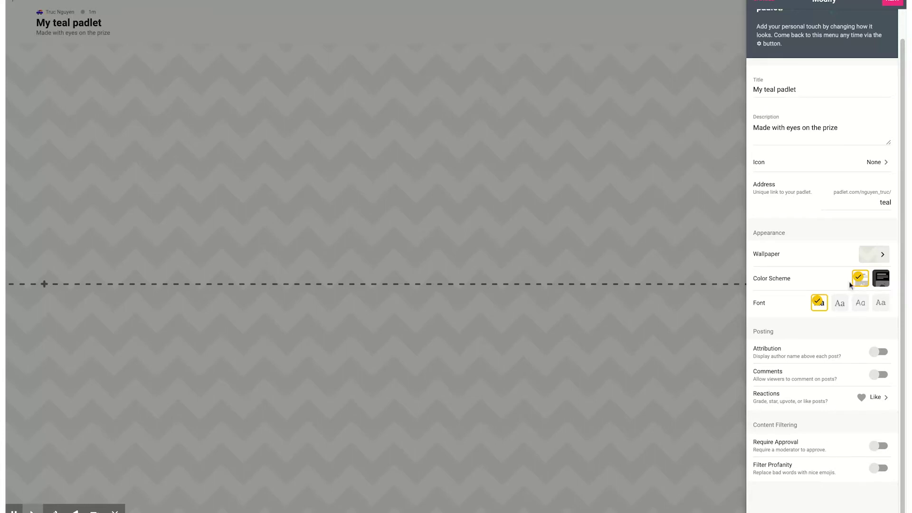
click(892, 3)
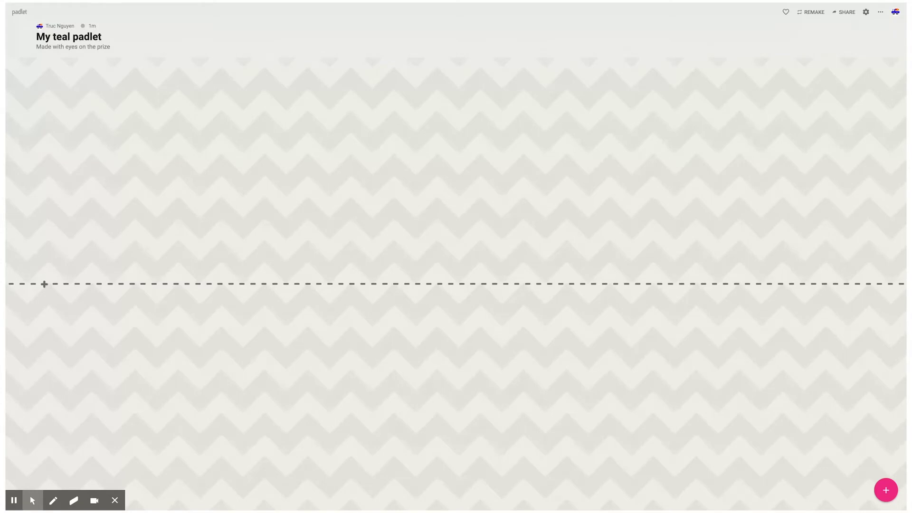
- Add an 'About Teal' post with the pasted colour description and a teal fabric image
click(44, 285)
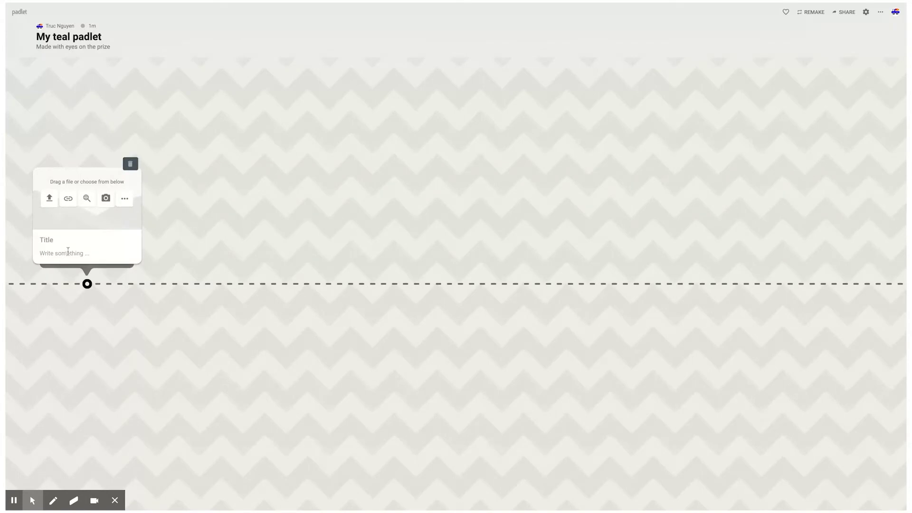
text(About Teal)
click(46, 254)
text(Teal. A medium blue-green color. Considered darker than cyan.)
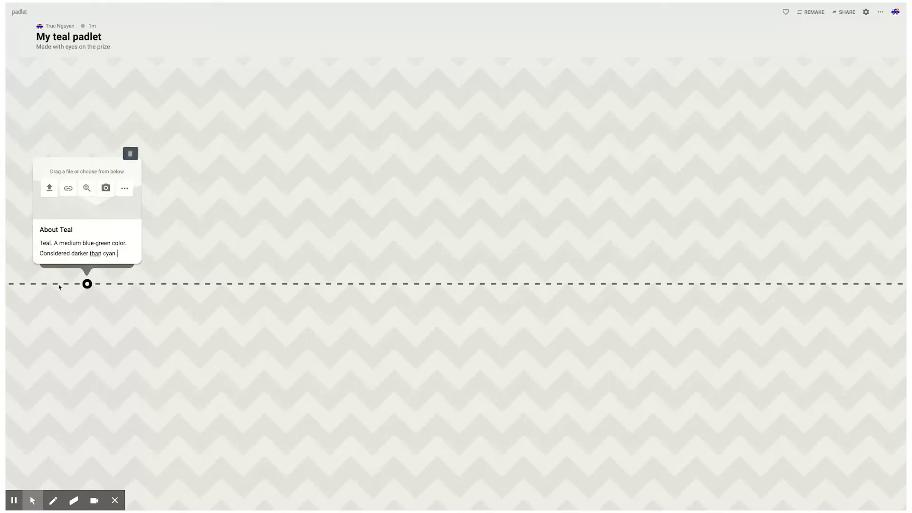
click(87, 188)
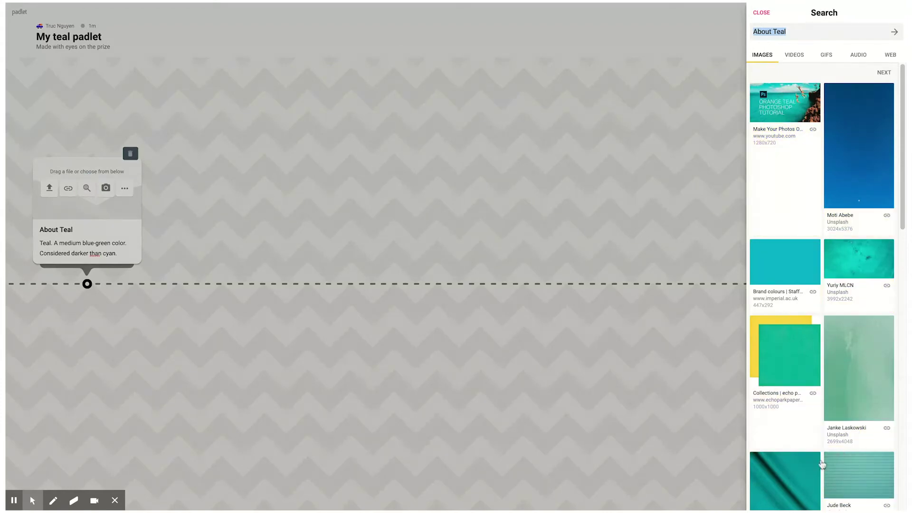
click(799, 478)
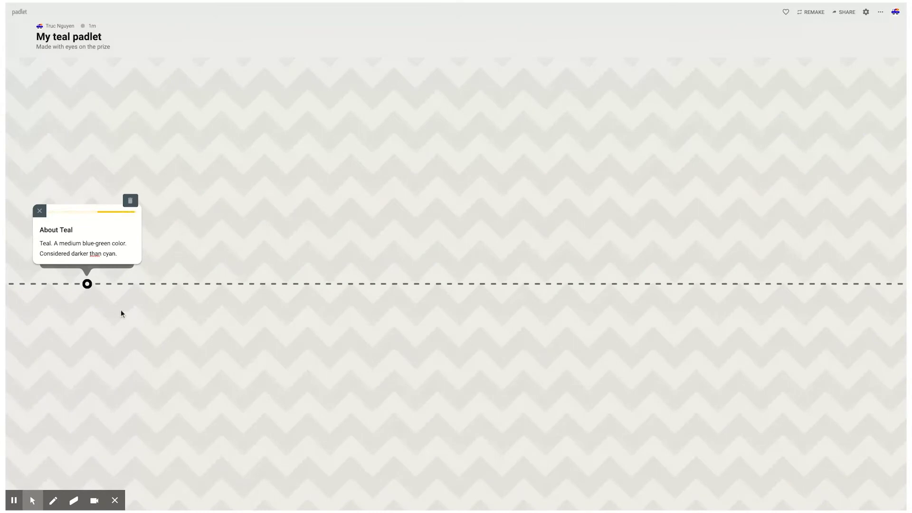
click(181, 316)
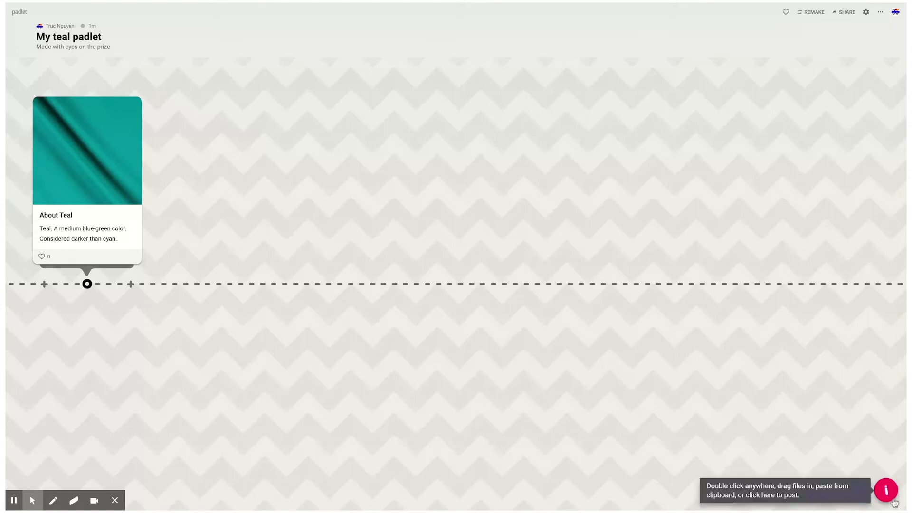
click(131, 287)
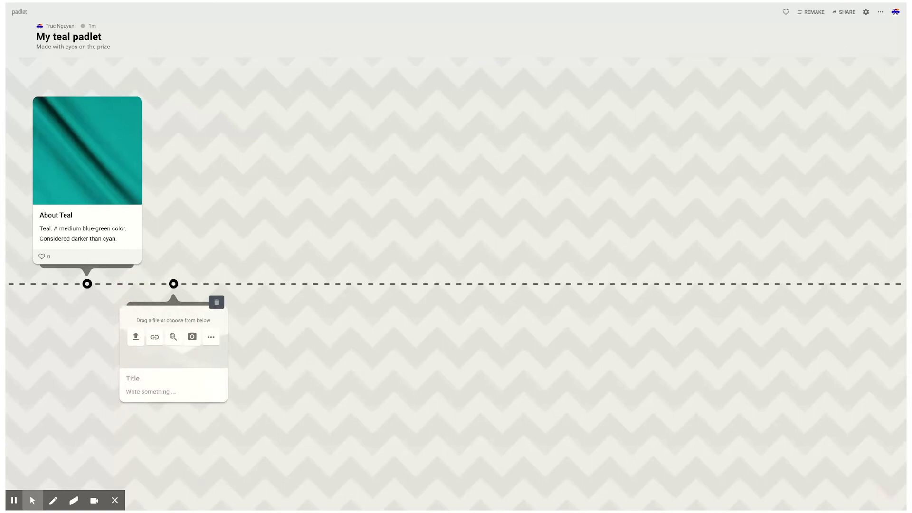
- Title the post 'mid 1917', paste its first-use text, and attach a 'teal freshwater duck' photo
text(mid 1917)
click(140, 392)
text(Mid-1917 first use of word. Name is from a little freshwater duck that has teal coloring around their eyes.)
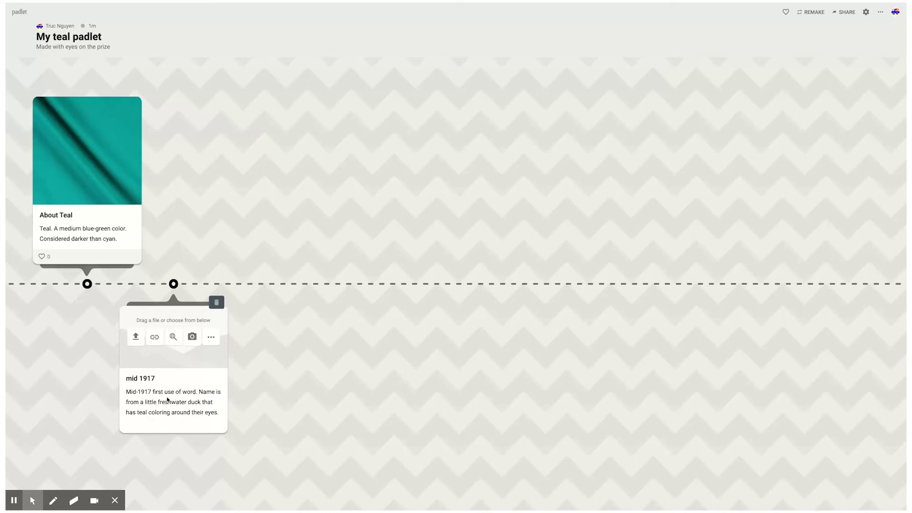
click(174, 338)
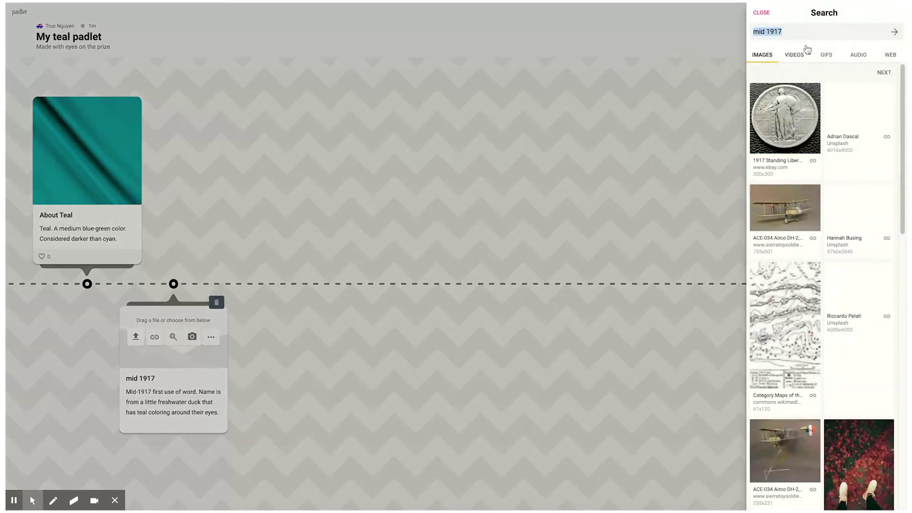
click(718, 29)
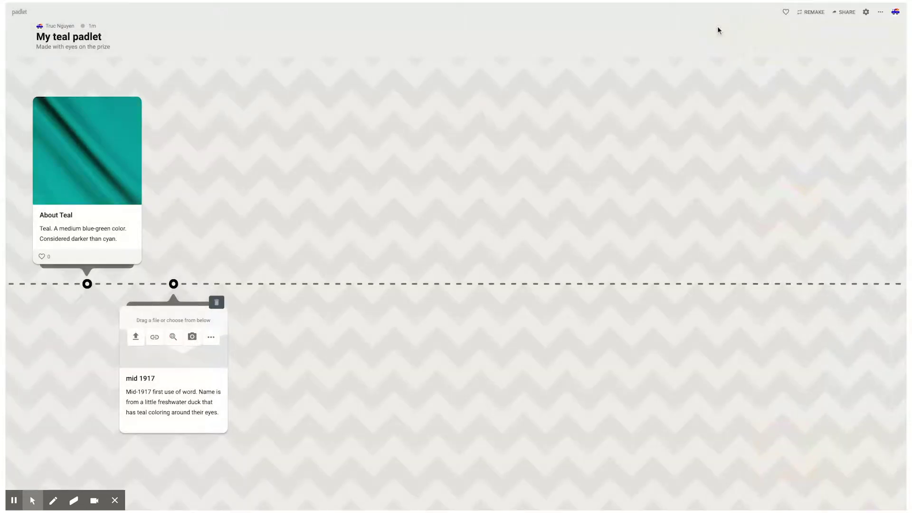
click(174, 337)
text(teal)
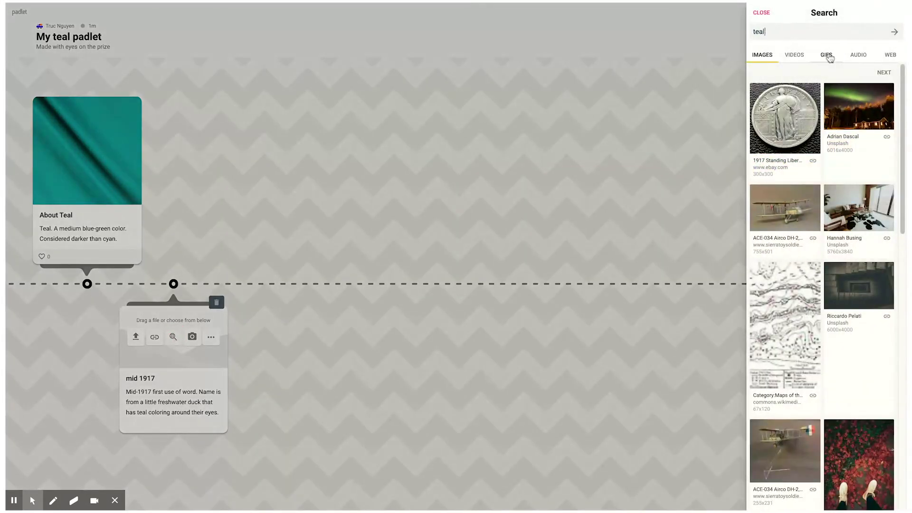
text( freshwater duck)
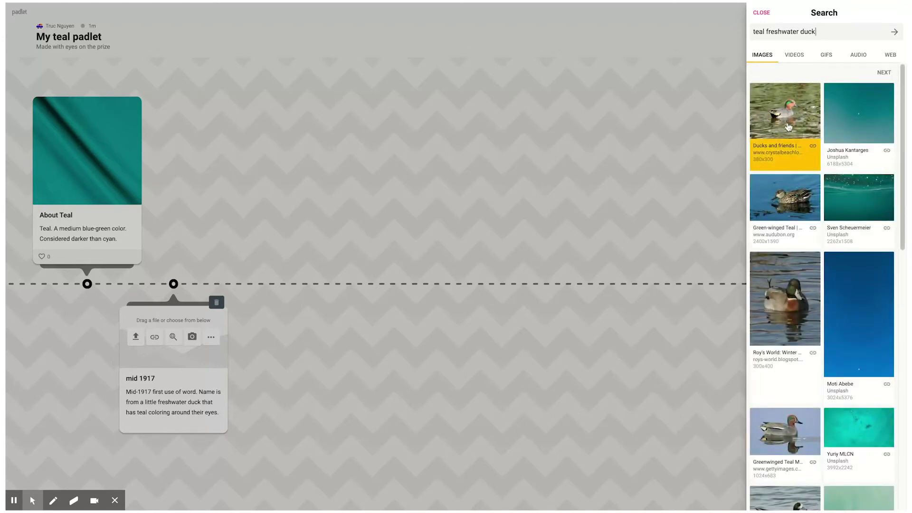
click(789, 127)
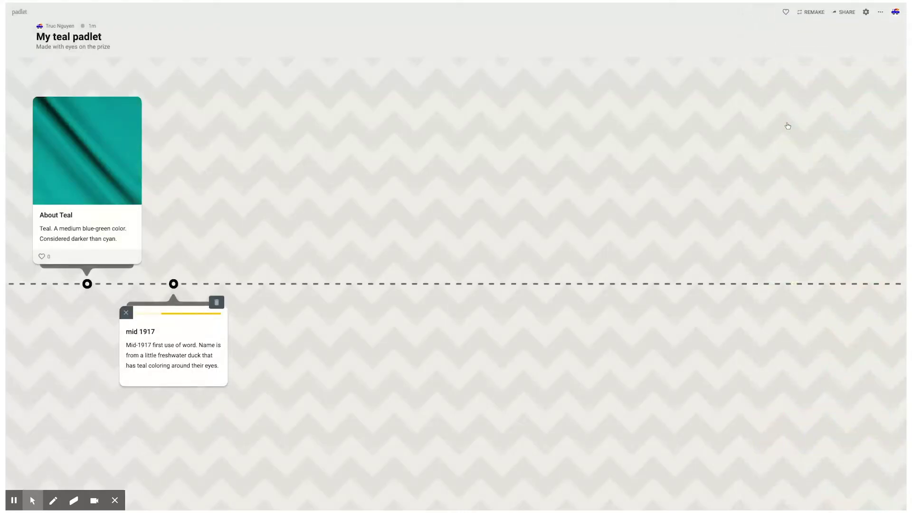
click(288, 366)
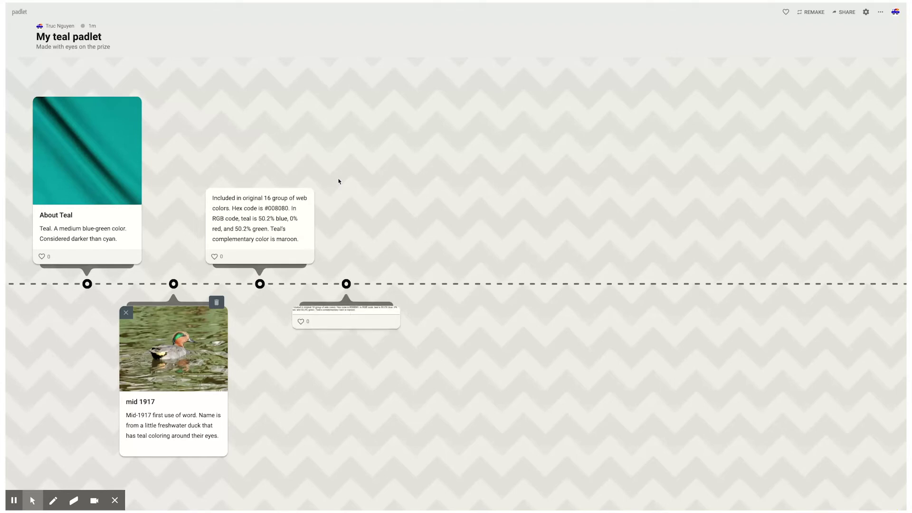
- Give the pasted #008080 web-colours post the title '1987'
mouse_move(259, 210)
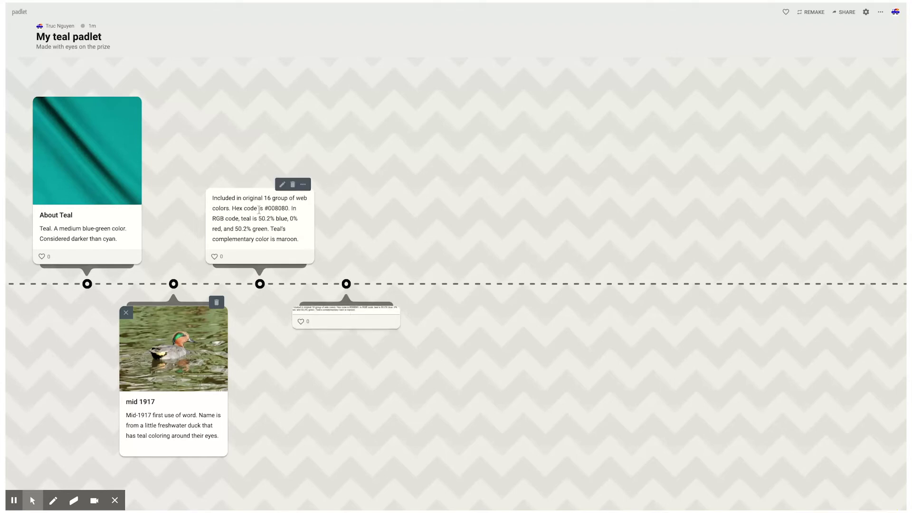
click(237, 223)
key(ctrl+a)
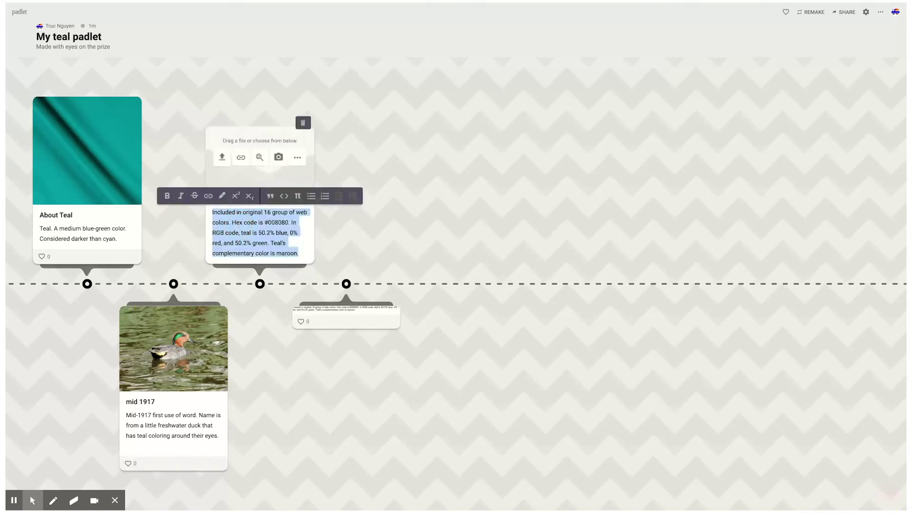
click(229, 215)
click(224, 198)
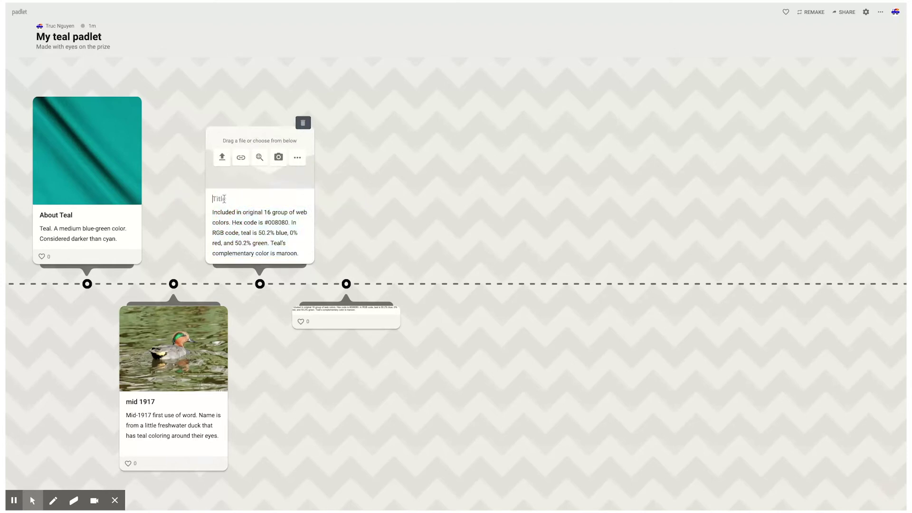
text(1987)
click(259, 157)
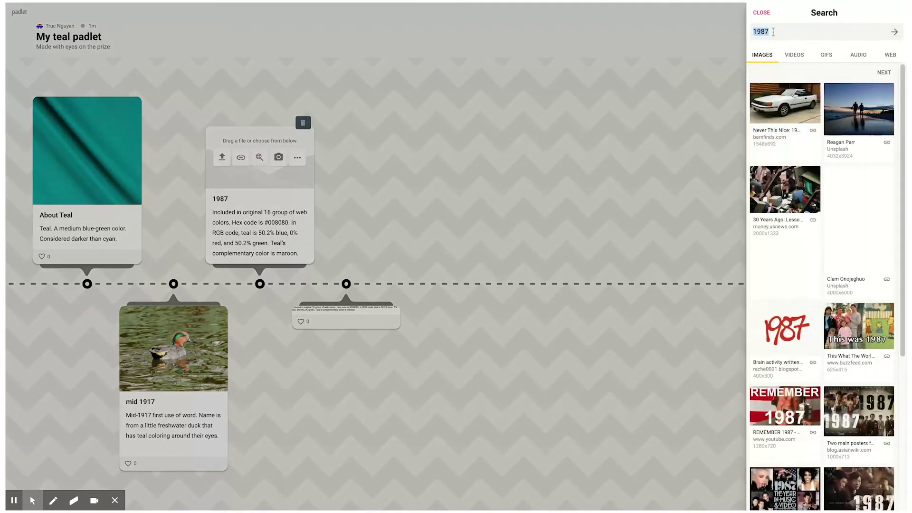
- Attach a '16 web colors' palette chart to the 1987 post and delete the stray tiny post
text(16 web c)
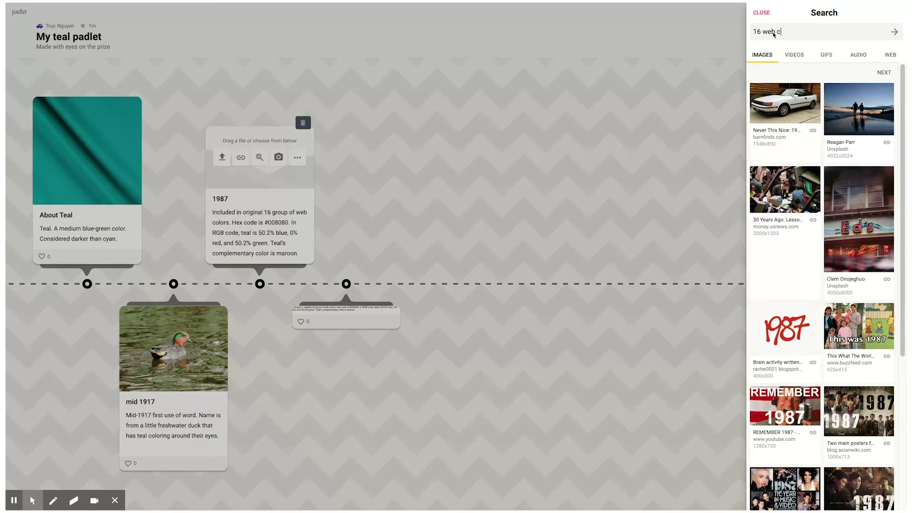
text(olors)
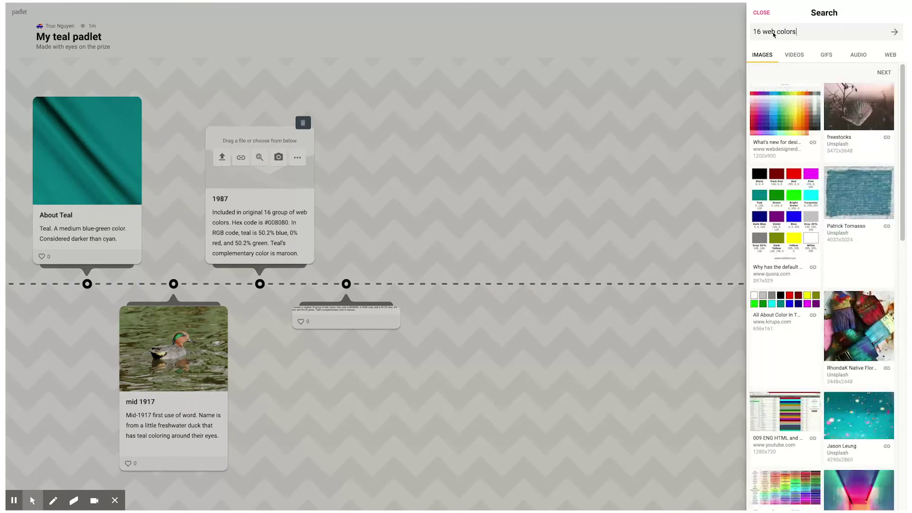
click(781, 185)
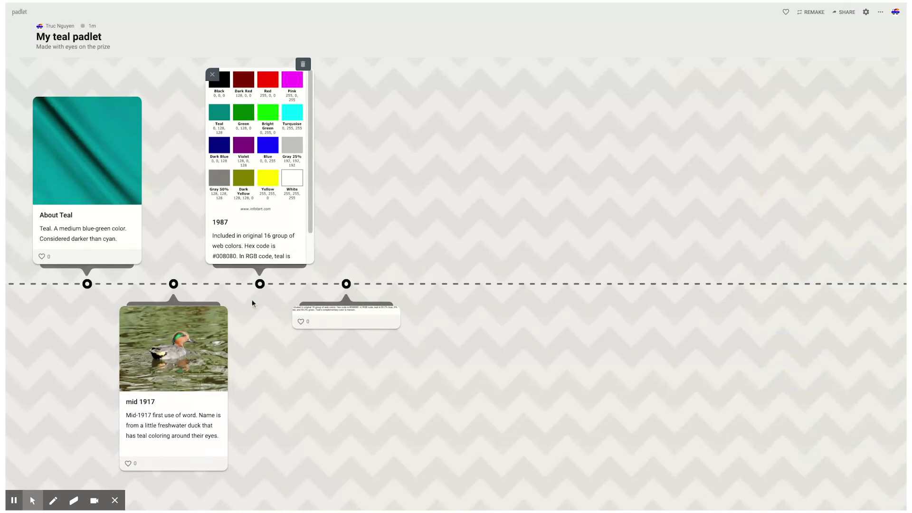
mouse_move(367, 327)
click(379, 304)
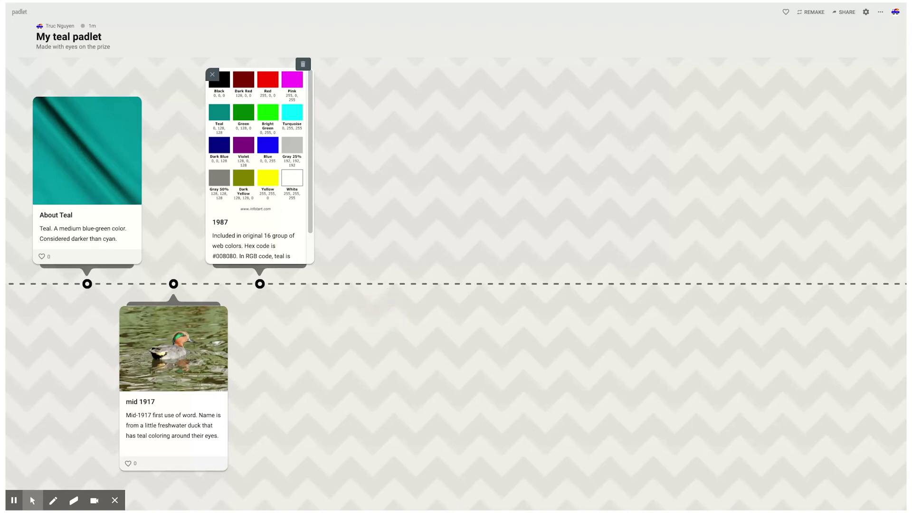
click(336, 323)
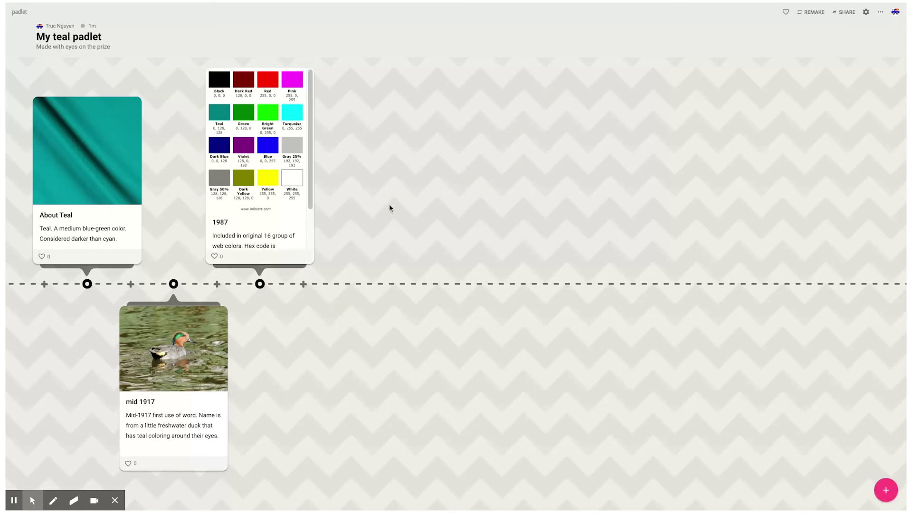
click(867, 12)
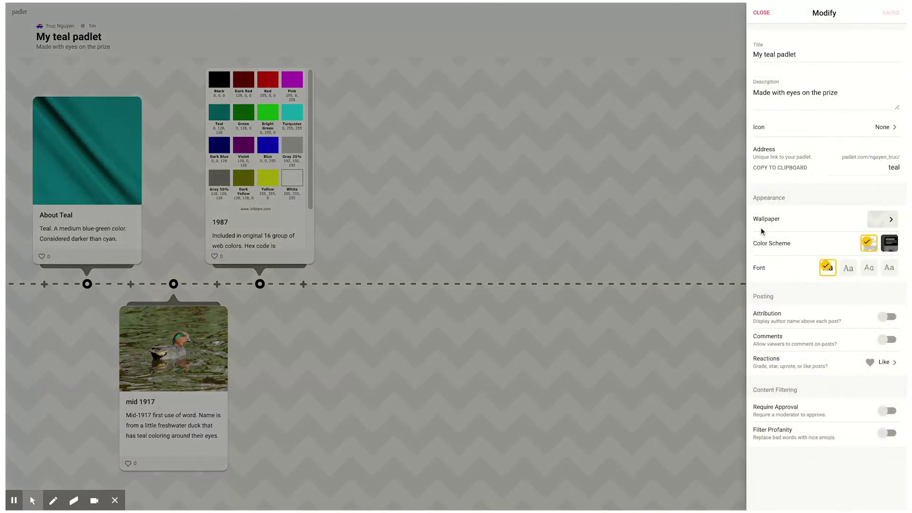
- Choose the dark Color Scheme swatch, save it, and return to the board
click(890, 244)
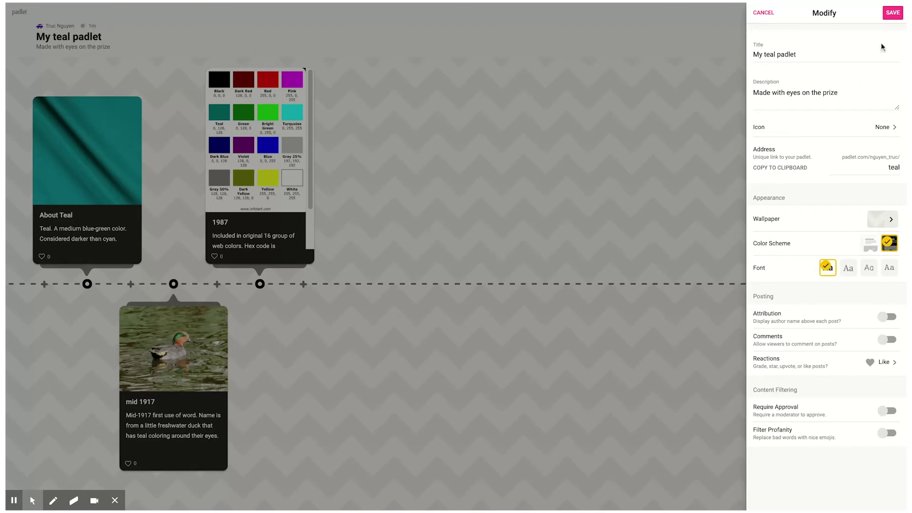
click(893, 13)
click(761, 13)
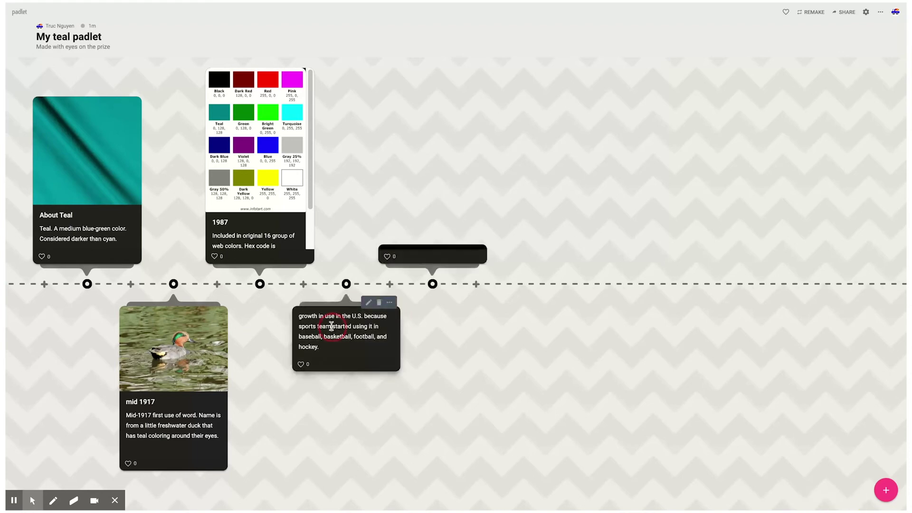
- Give the U.S. sports-teams post the title '1990s' and start an attachment search
double_click(350, 331)
click(307, 378)
text(1990)
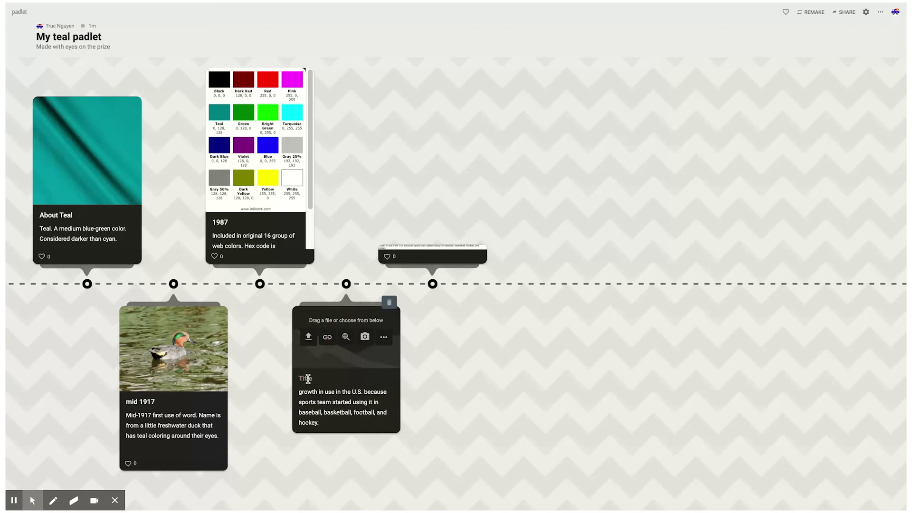
text(s)
click(346, 337)
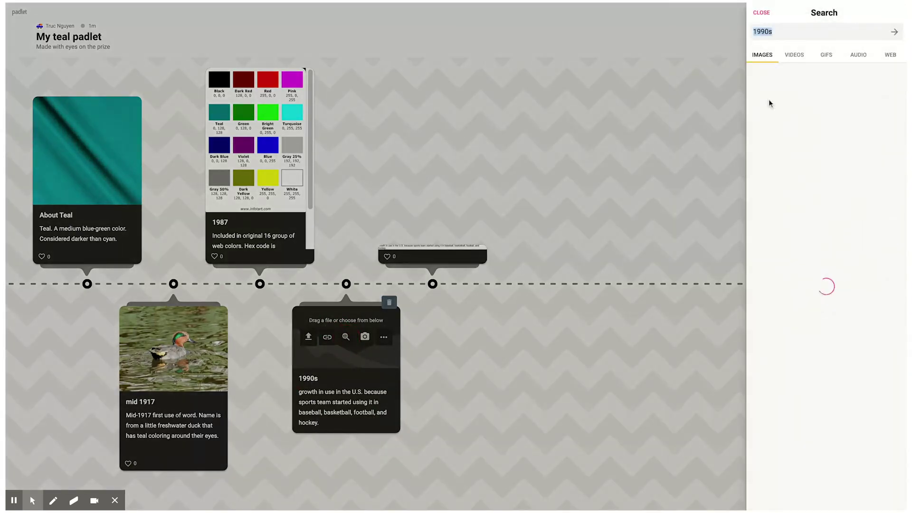
- Attach the 'teal in sports' 90s uniforms article from thescore.com, then delete the blank post
click(889, 55)
click(738, 35)
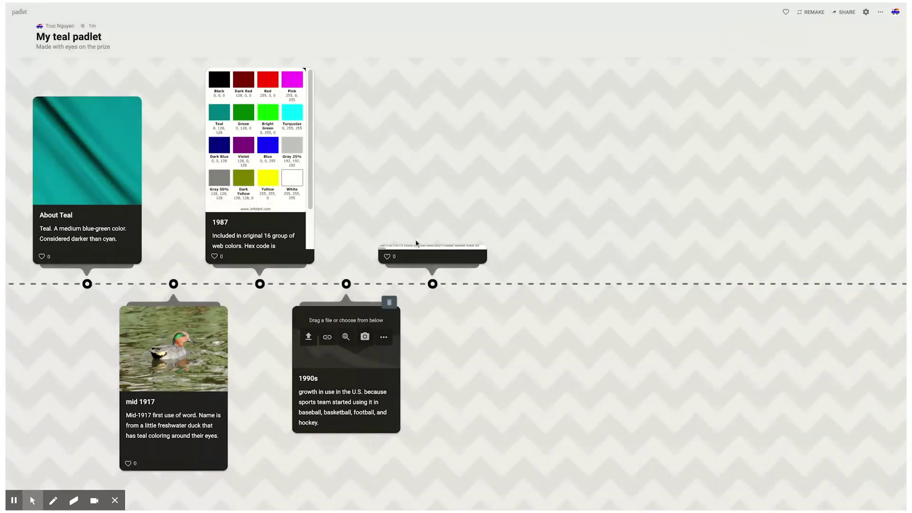
click(346, 337)
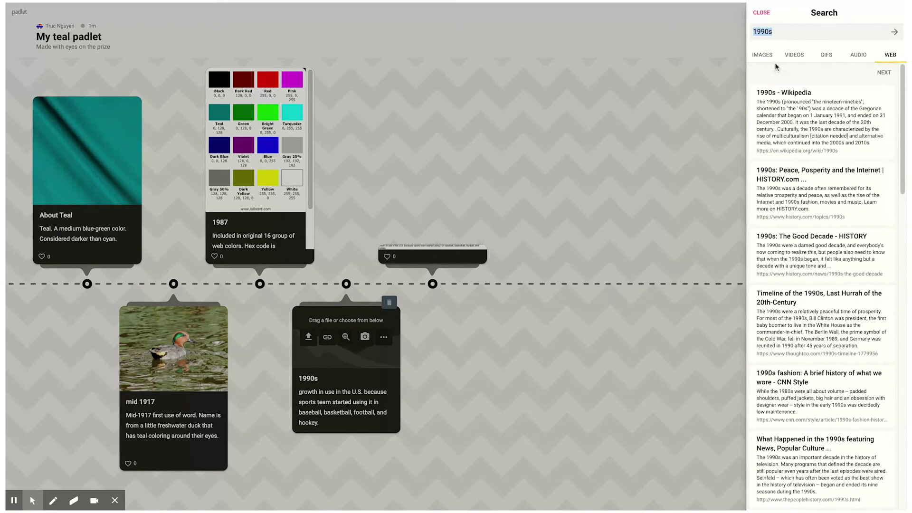
text(teal in sports)
key(Return)
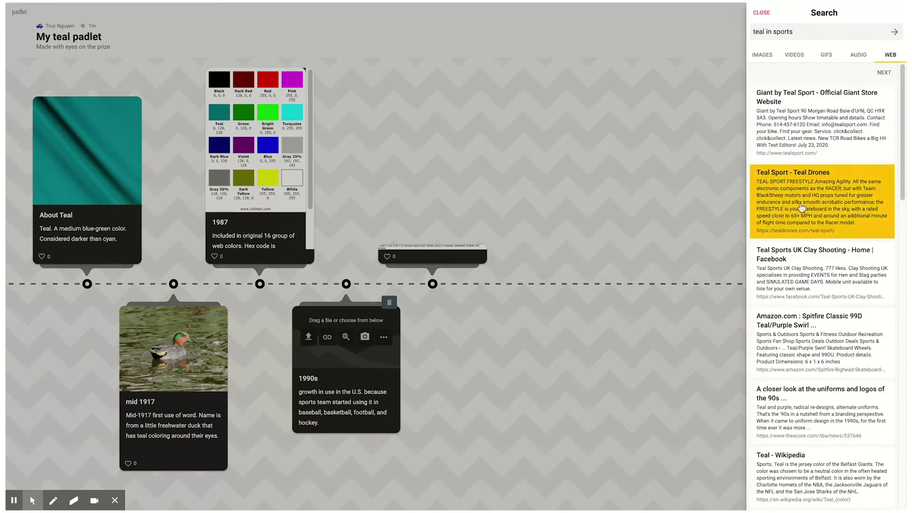
click(817, 414)
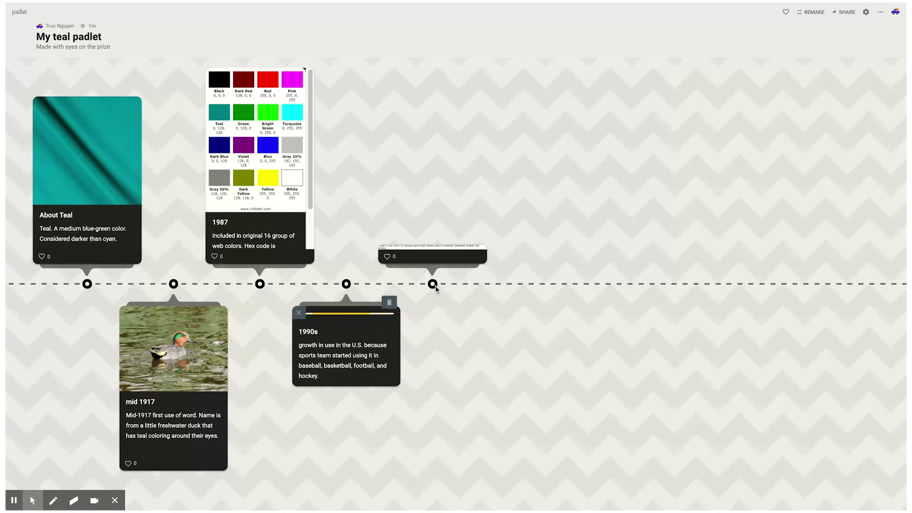
mouse_move(427, 252)
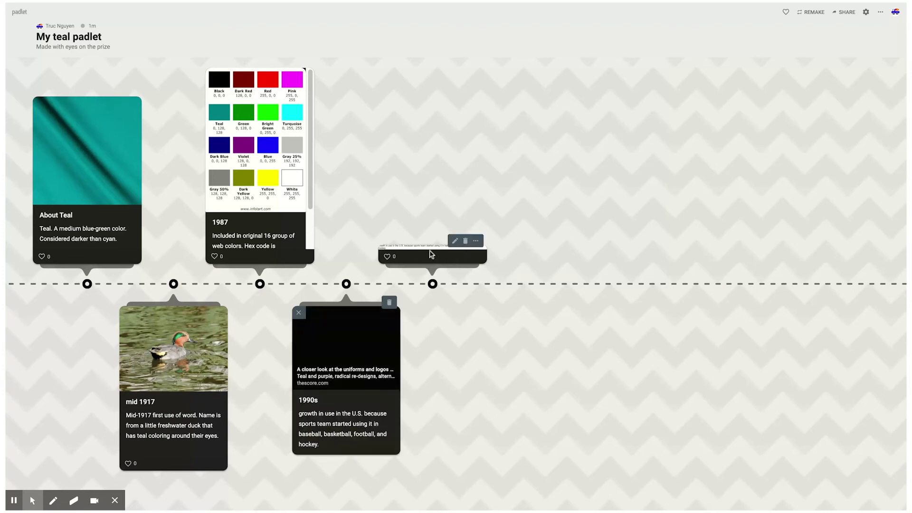
click(466, 243)
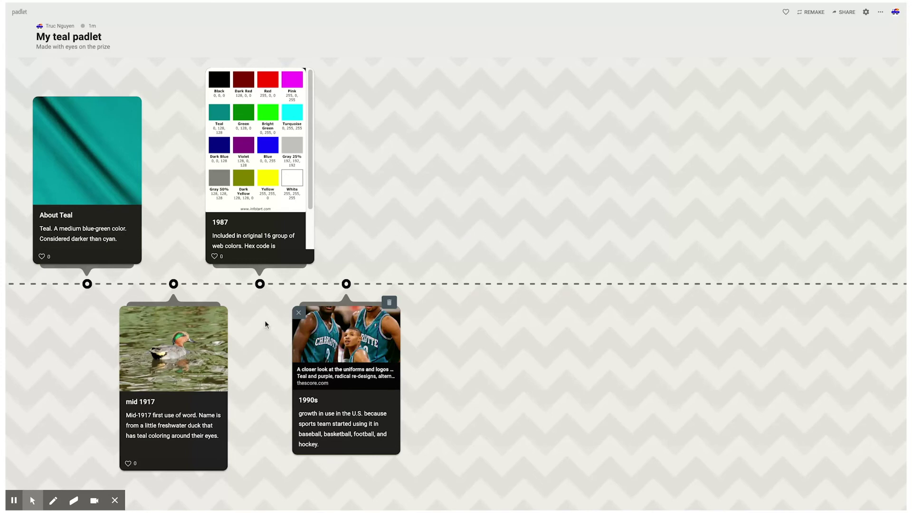
scroll(256, 214, down, 1)
click(260, 284)
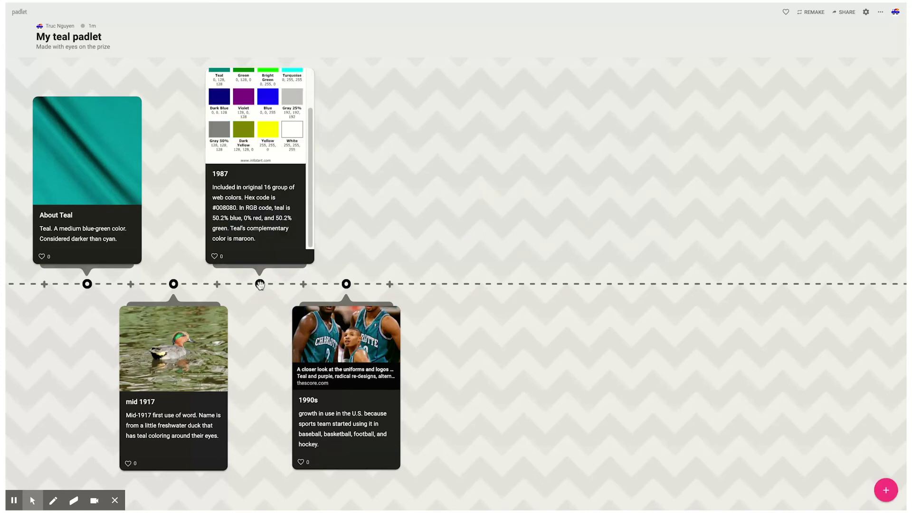
drag(260, 284, 242, 280)
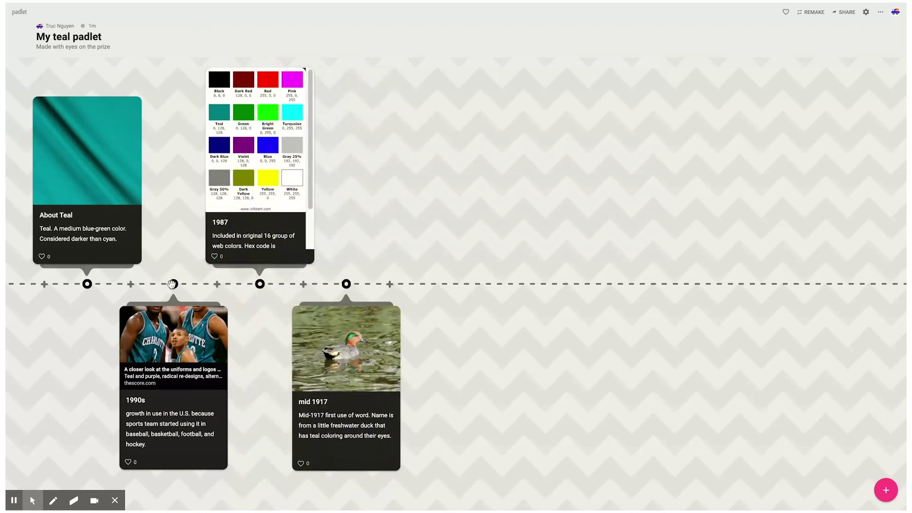
drag(173, 284, 429, 291)
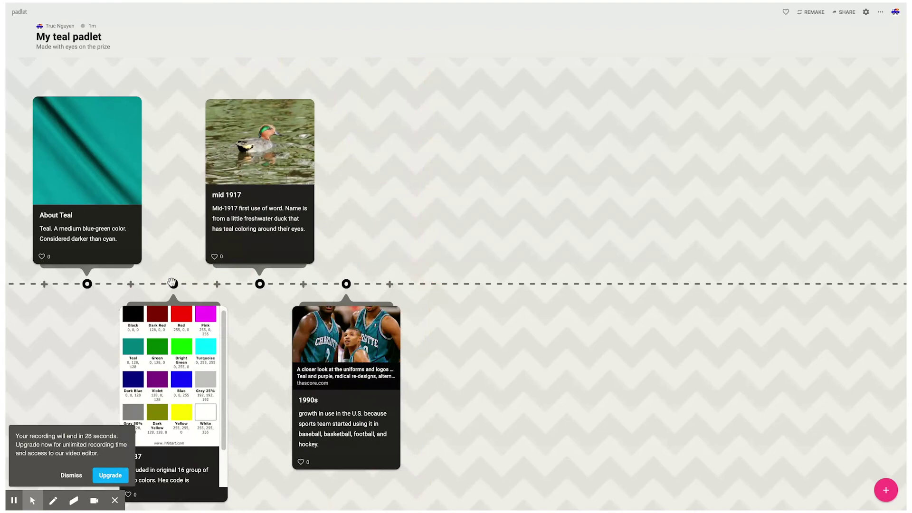
drag(173, 284, 286, 283)
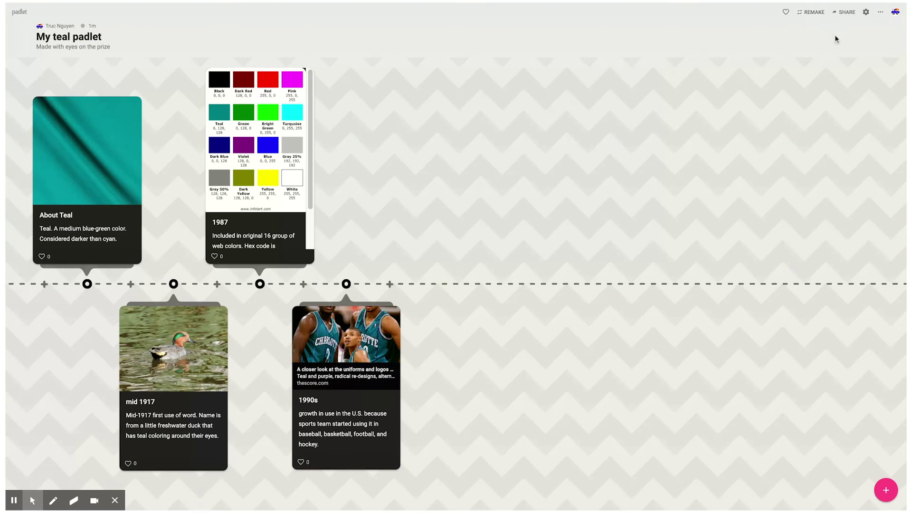
- Export My teal padlet with Save as PDF from the Share menu
click(841, 13)
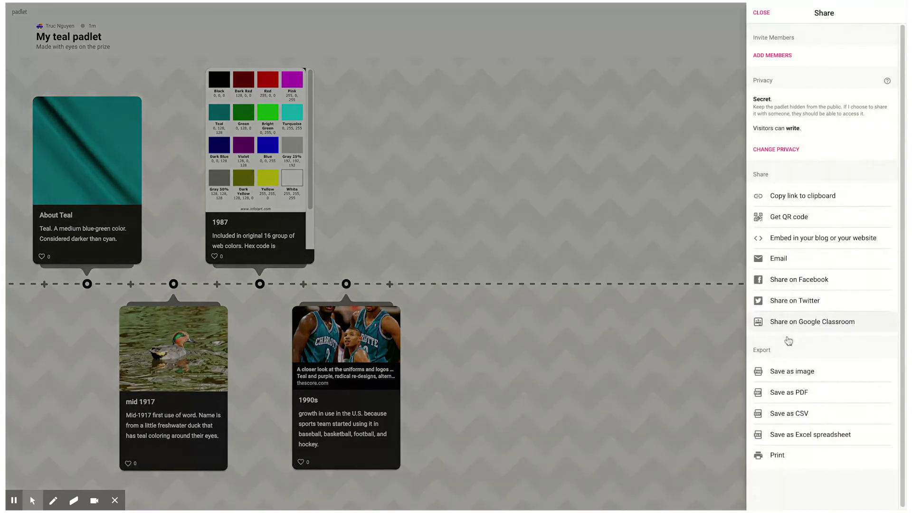
click(781, 375)
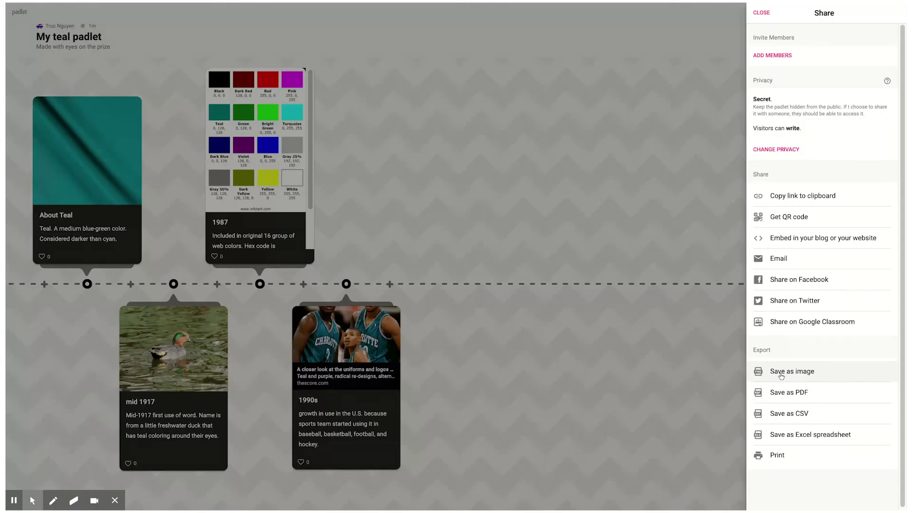
click(594, 97)
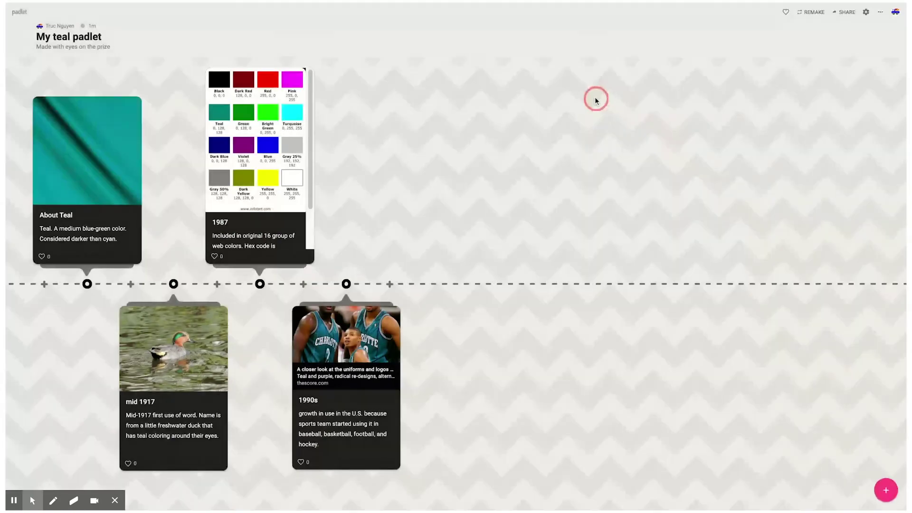
click(850, 15)
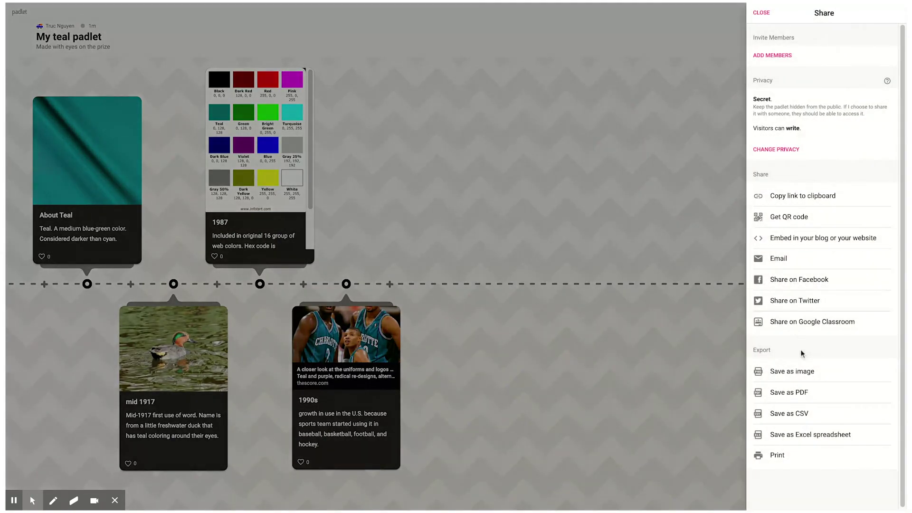
click(799, 394)
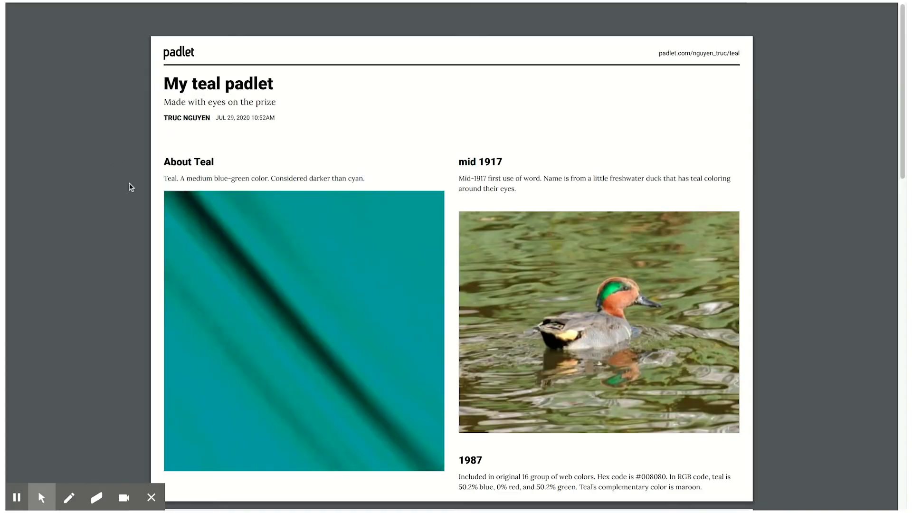
- Scroll through the exported PDF pages, then close the preview
scroll(138, 207, down, 1)
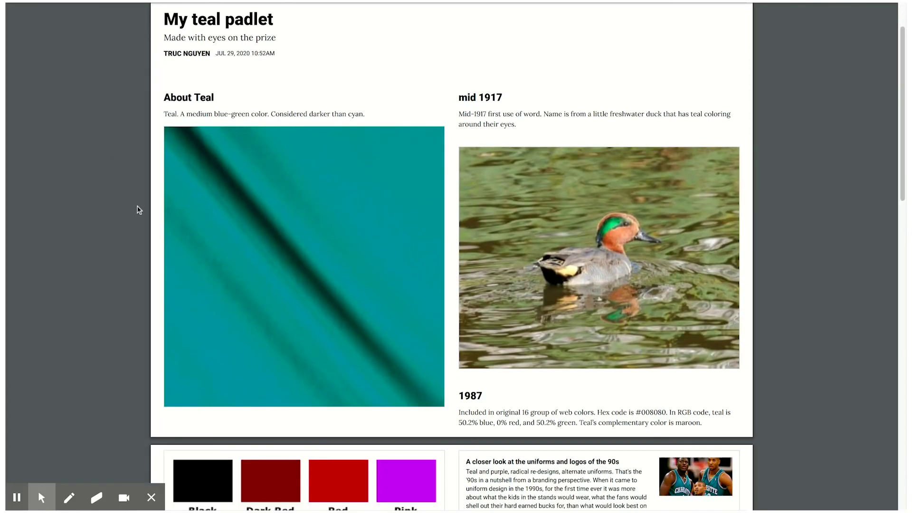
scroll(138, 207, down, 2)
scroll(122, 218, down, 2)
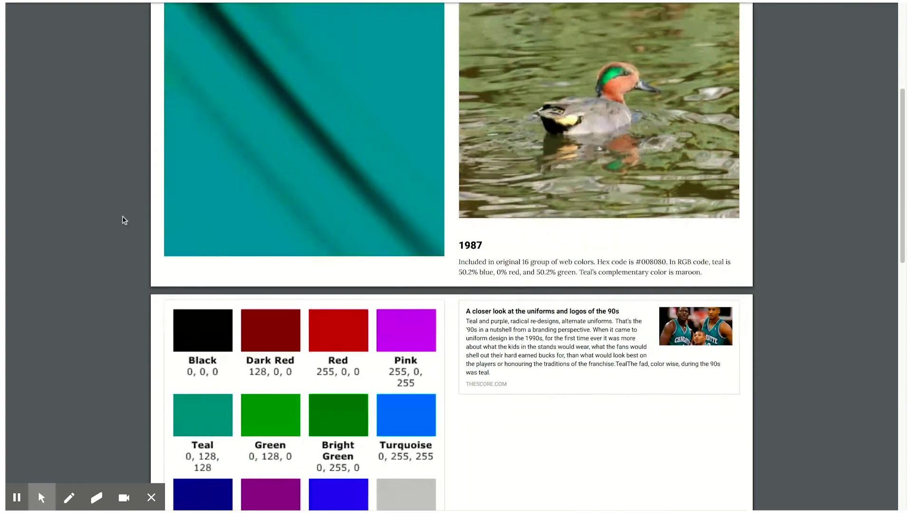
scroll(111, 226, down, 3)
scroll(111, 226, down, 3)
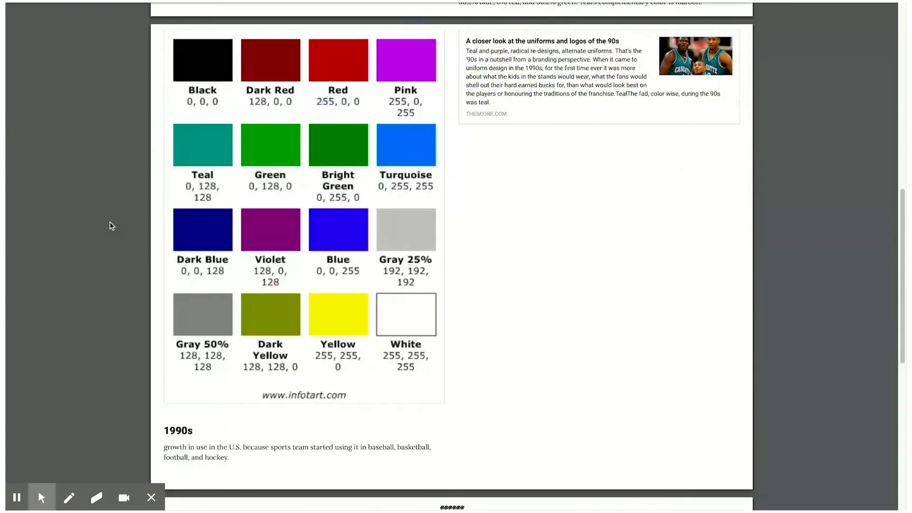
scroll(111, 227, down, 2)
scroll(452, 256, up, 7)
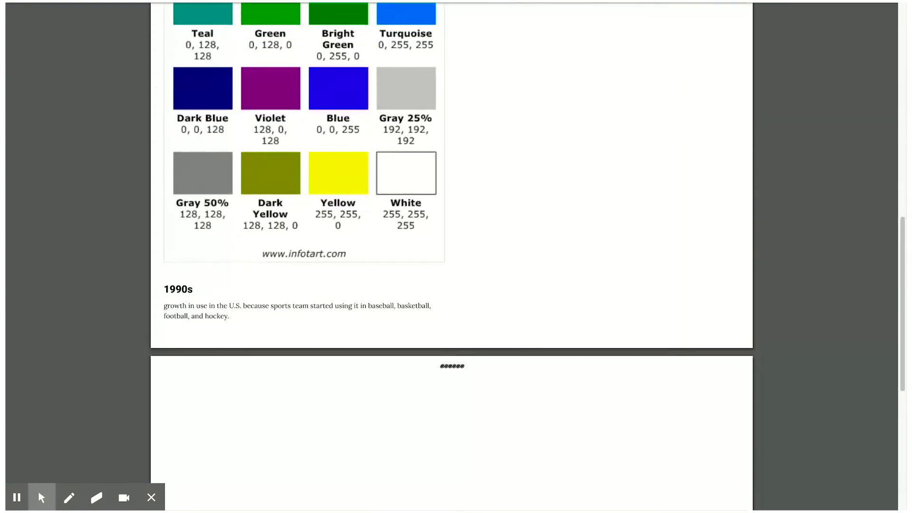
scroll(451, 256, up, 6)
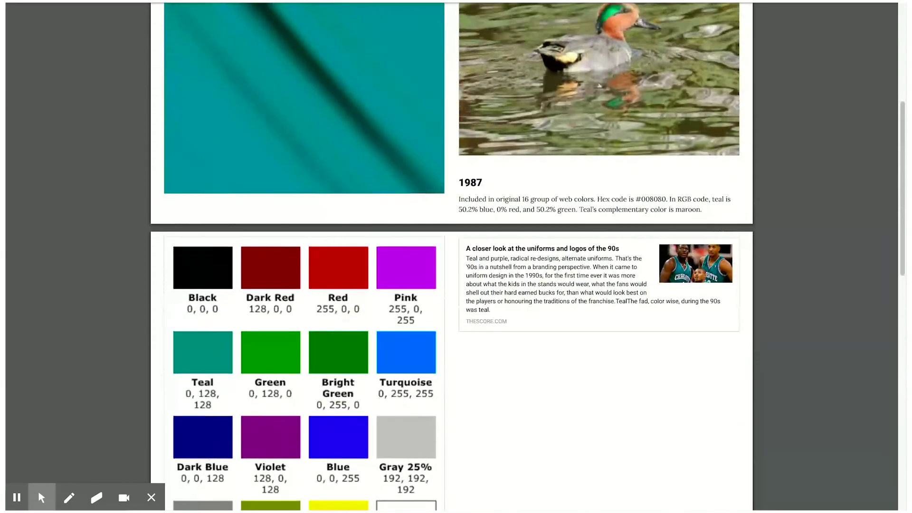
click(24, 70)
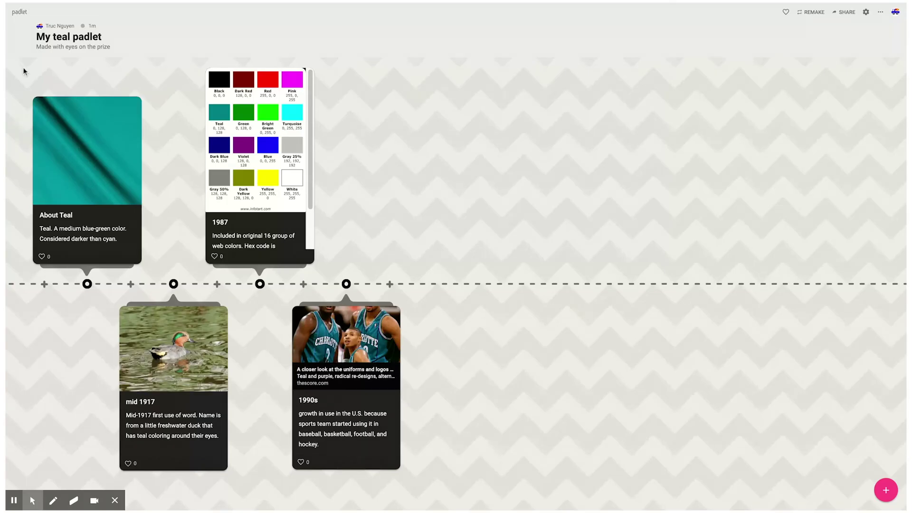